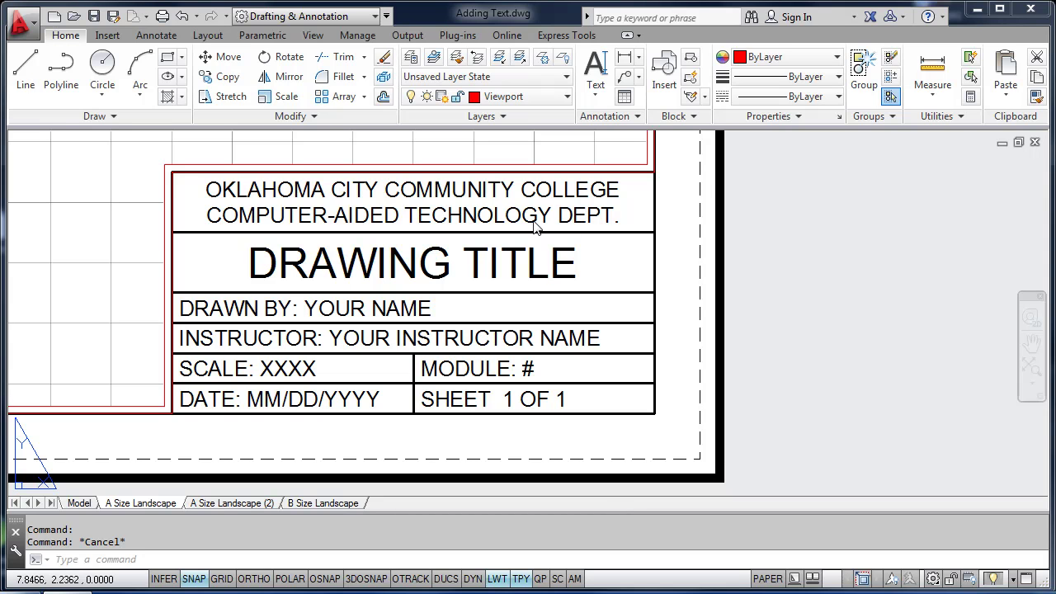
- Select the college, DRAWING TITLE, DRAWN BY and INSTRUCTOR texts to check their layer, then deselect them
left_click(467, 212)
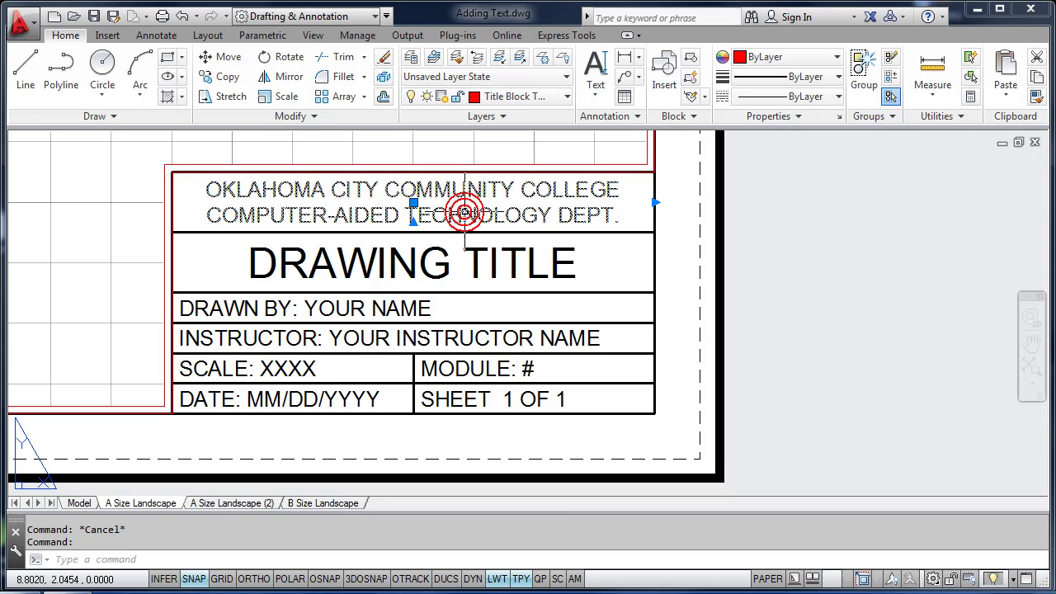
left_click(436, 253)
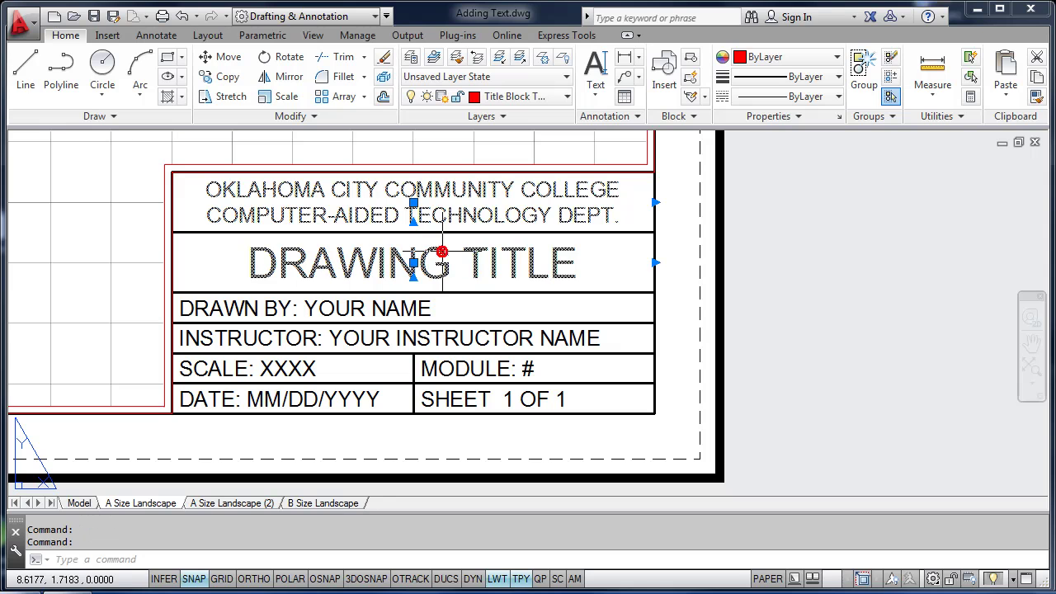
left_click(349, 302)
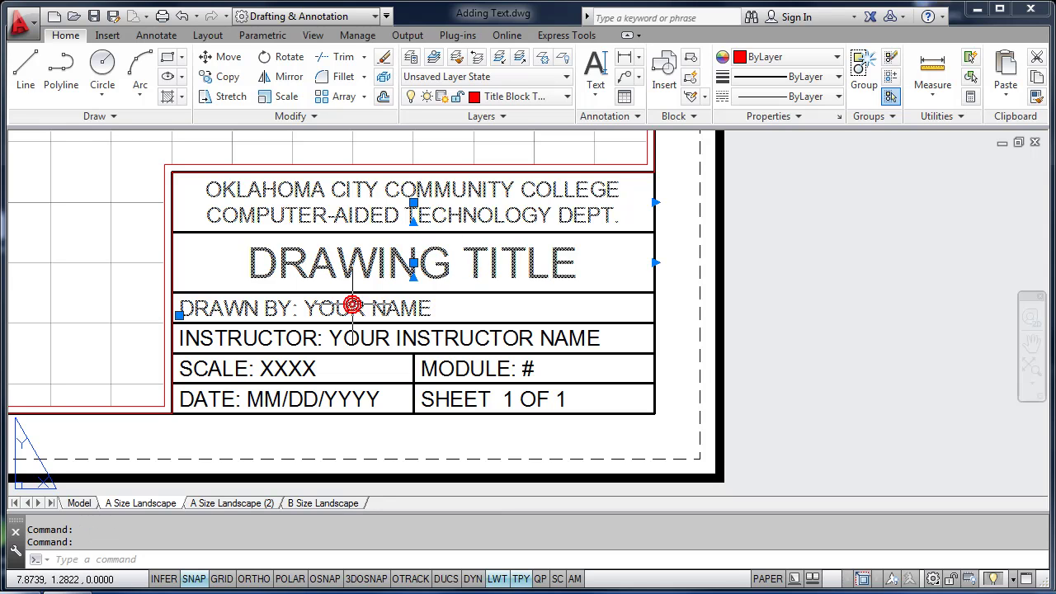
left_click(337, 338)
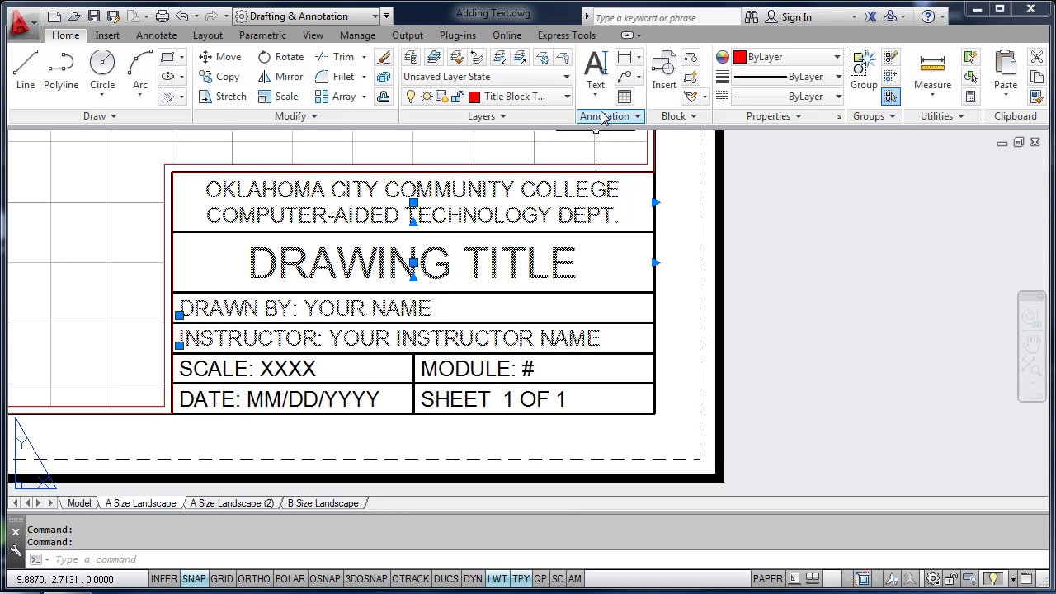
mouse_move(595, 75)
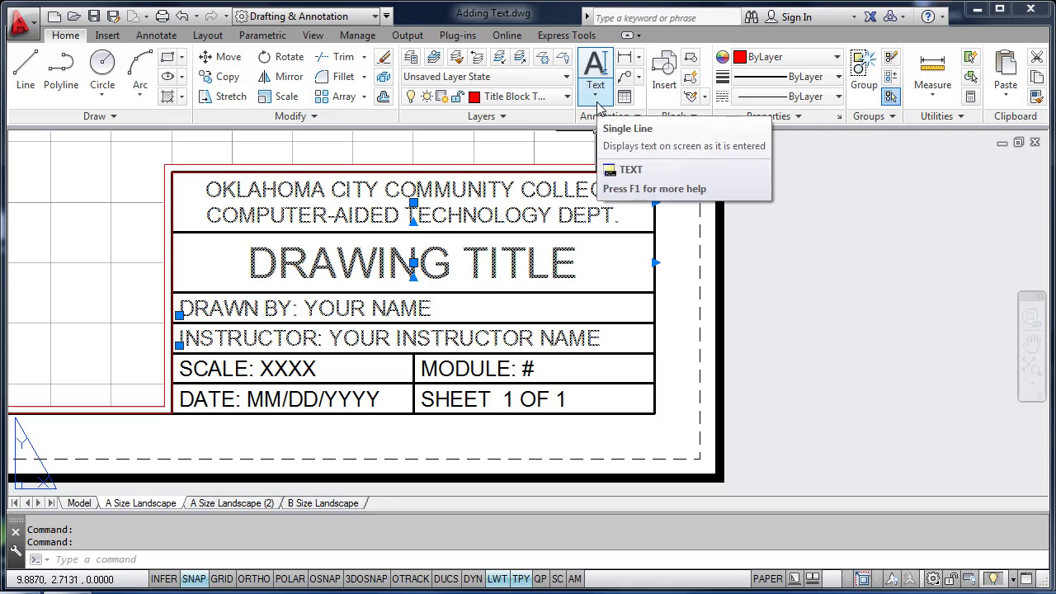
left_click(596, 97)
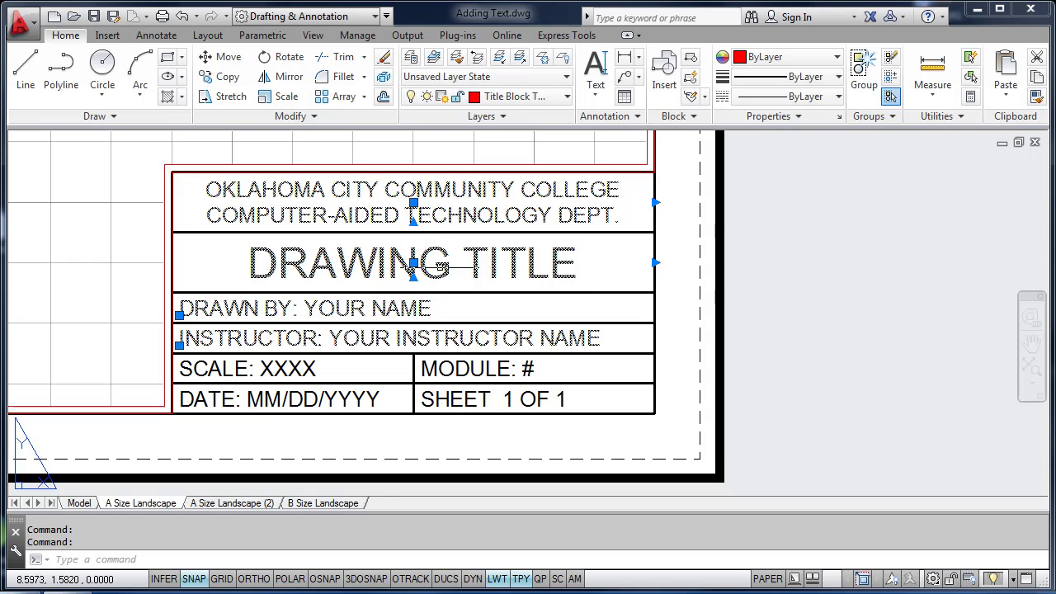
key("Escape")
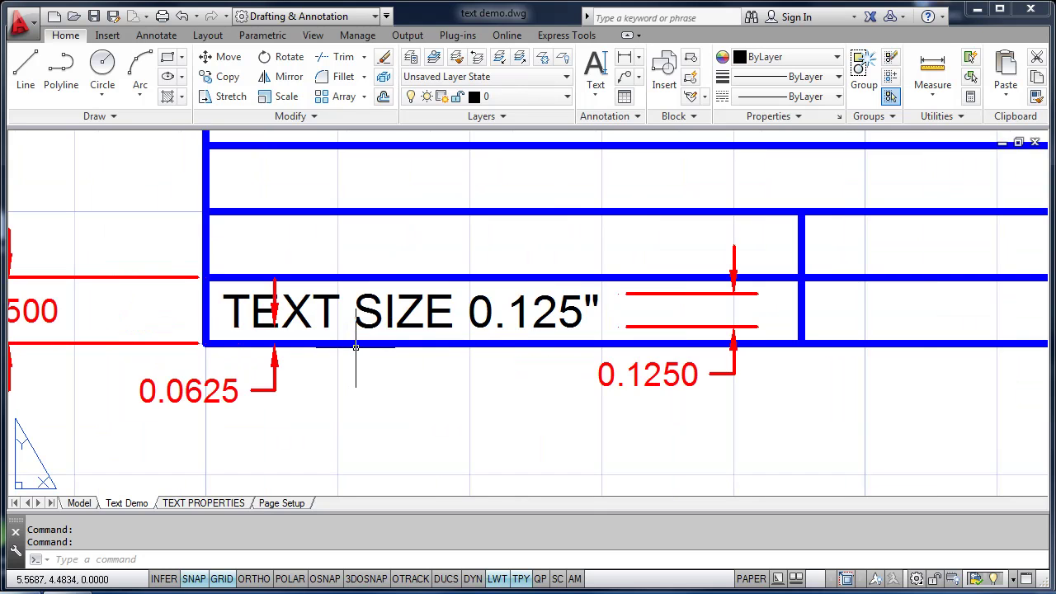
- Zoom in on the 0.125-inch text size and spacing guide
scroll(355, 346, "up", 2)
middle_click_drag(353, 346, 486, 342)
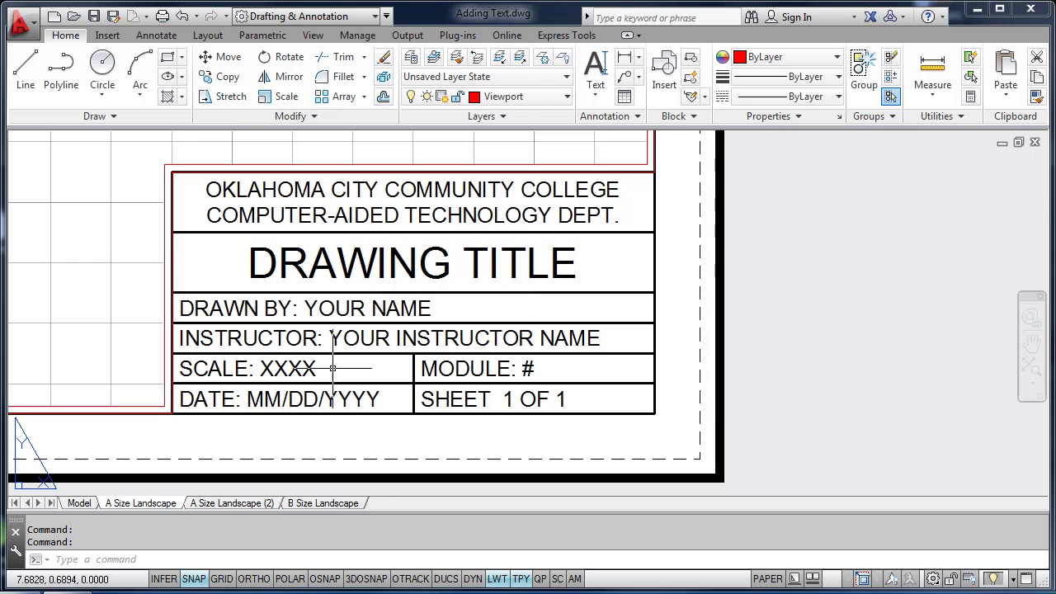
- On the A Size Landscape (2) layout, zoom into the blank title block and start single-line text
left_click(239, 504)
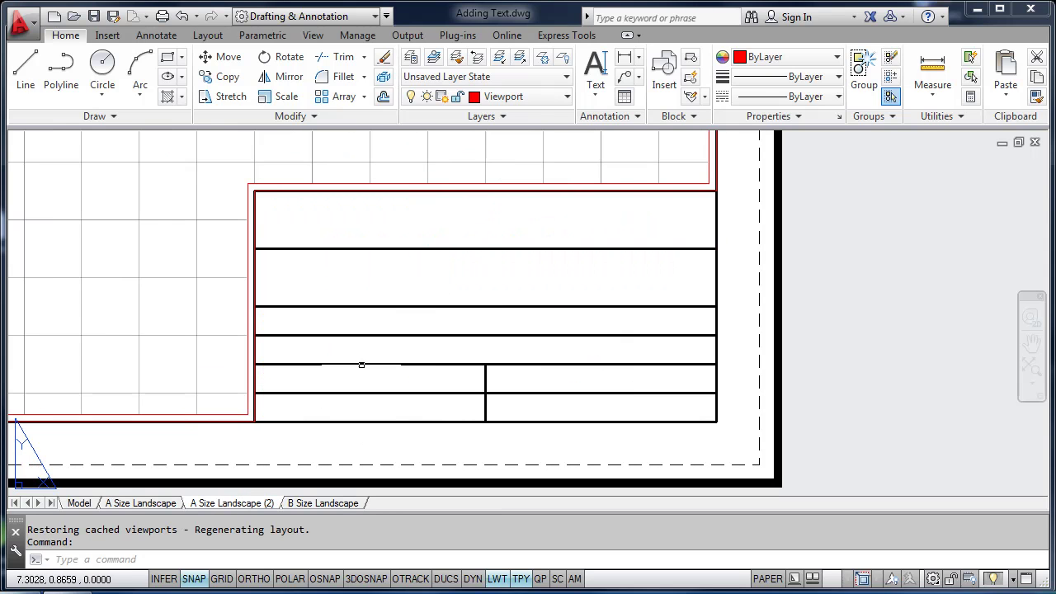
scroll(289, 364, "up", 2)
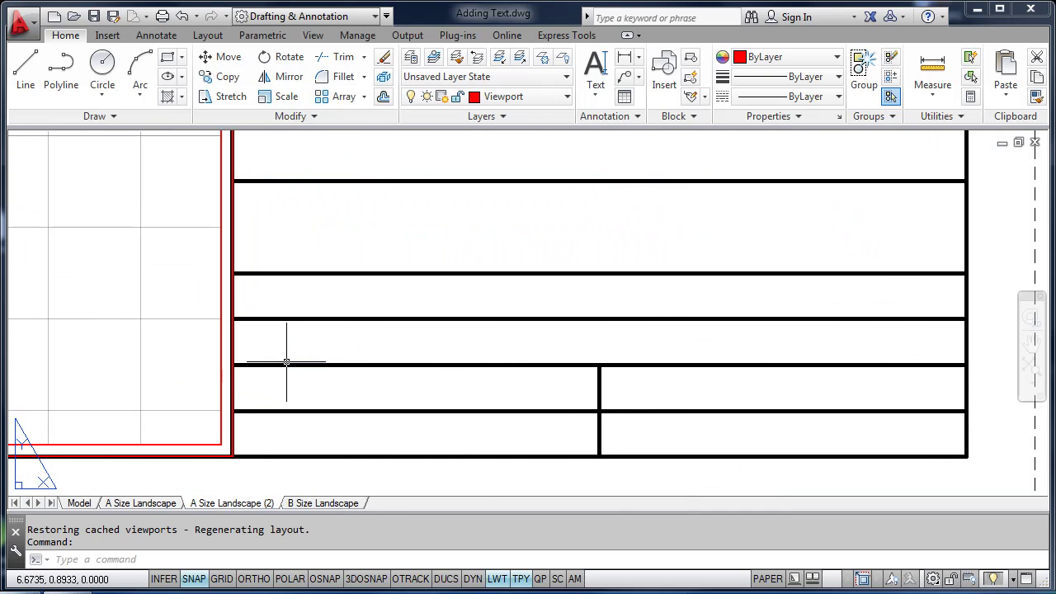
middle_click_drag(285, 362, 288, 331)
scroll(267, 303, "up", 2)
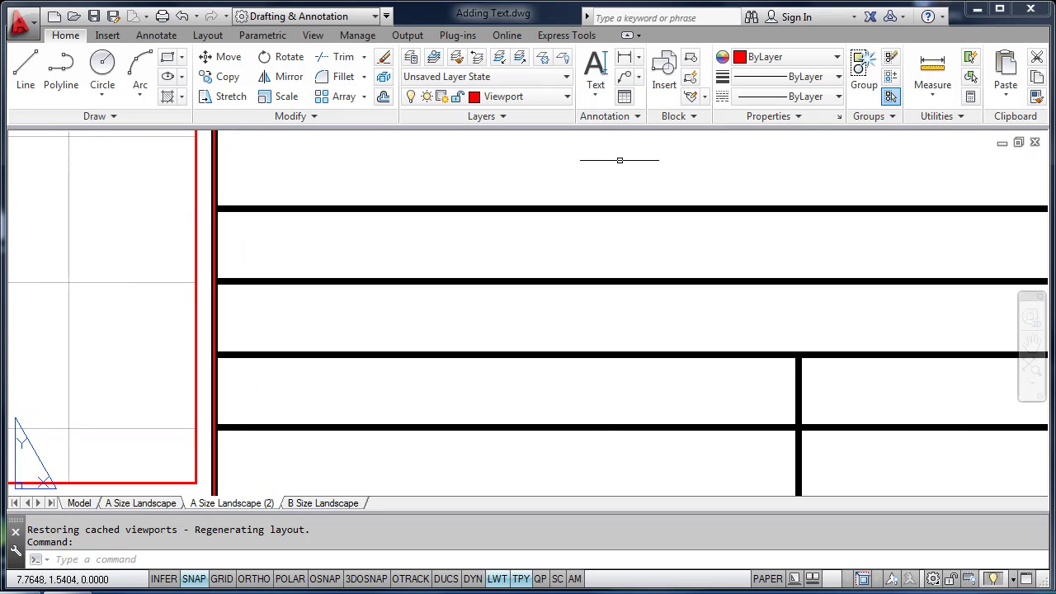
left_click(595, 95)
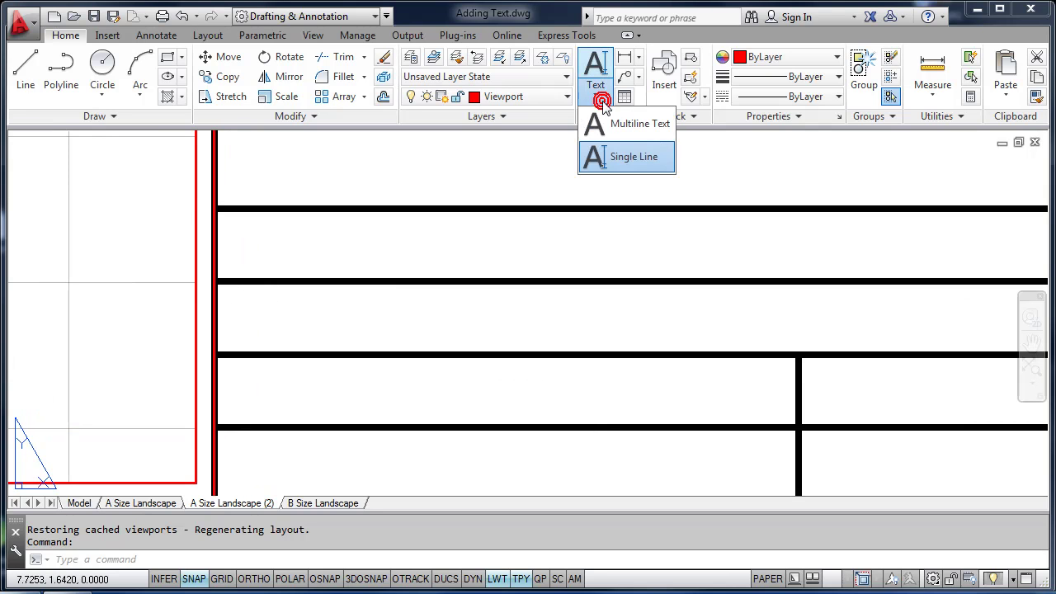
left_click(625, 156)
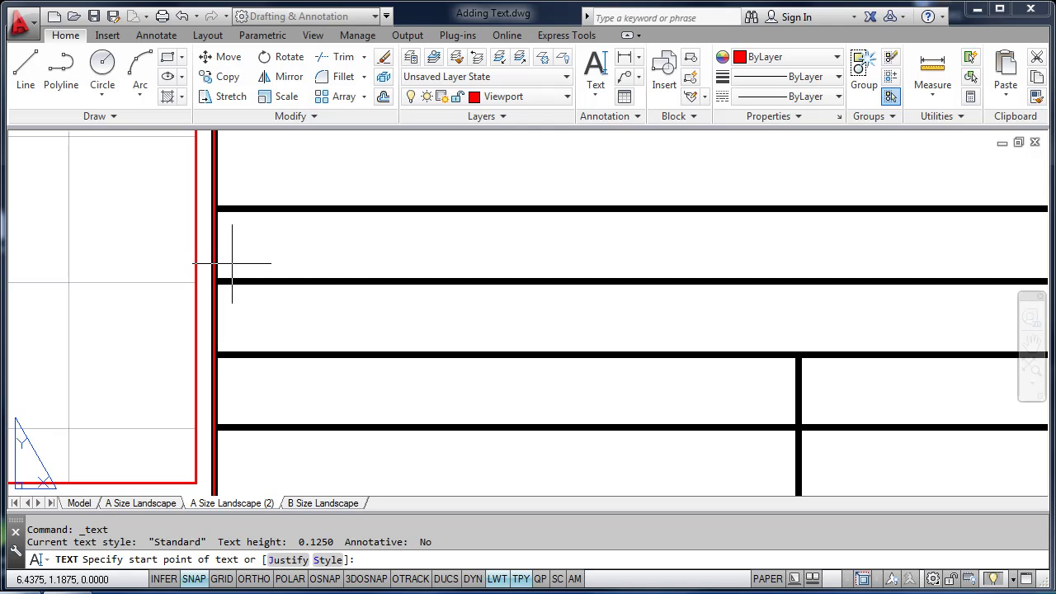
- Place 'DRAWN BY: JOHN HELTON' in the third title block row at default height and rotation
left_click(231, 263)
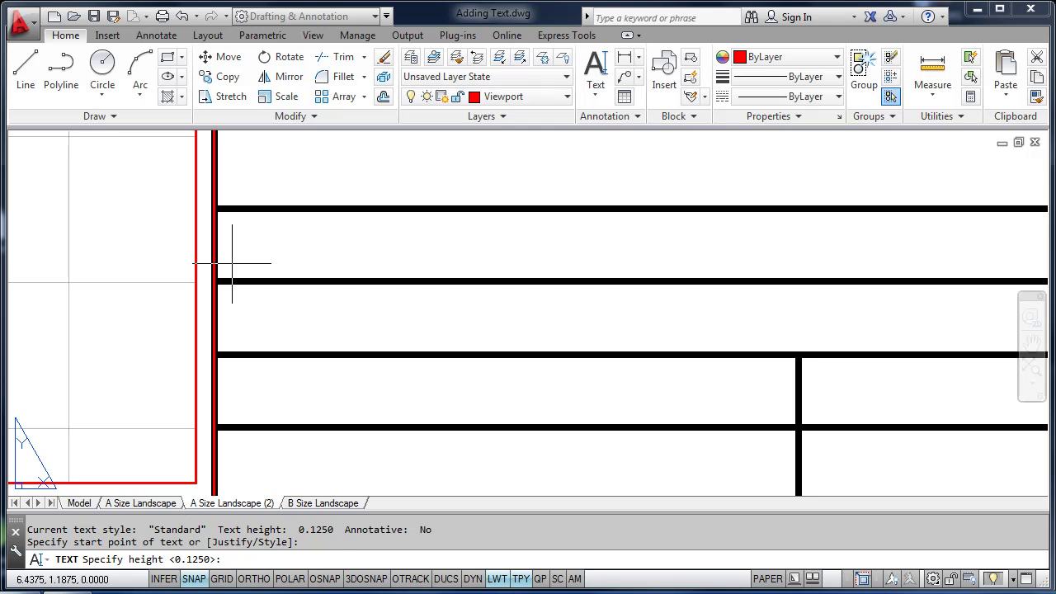
key("Return")
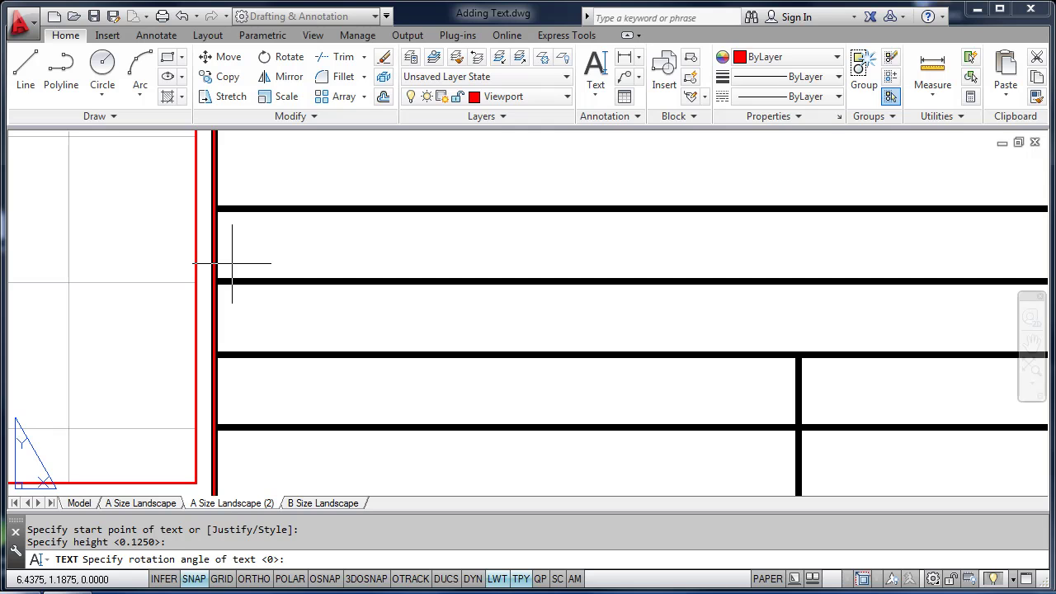
key("Return")
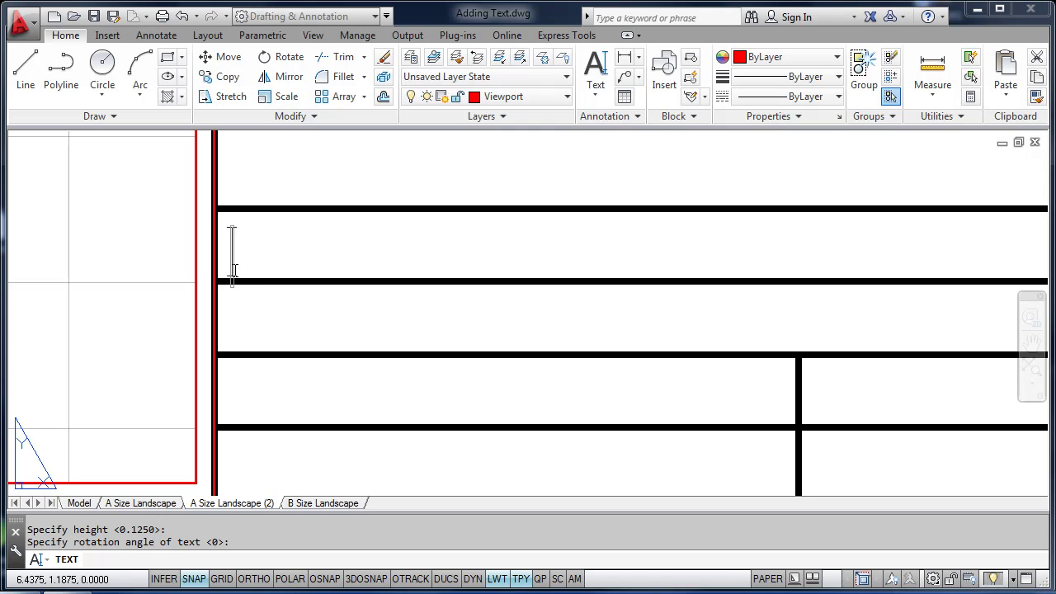
type("DRAWN BY:")
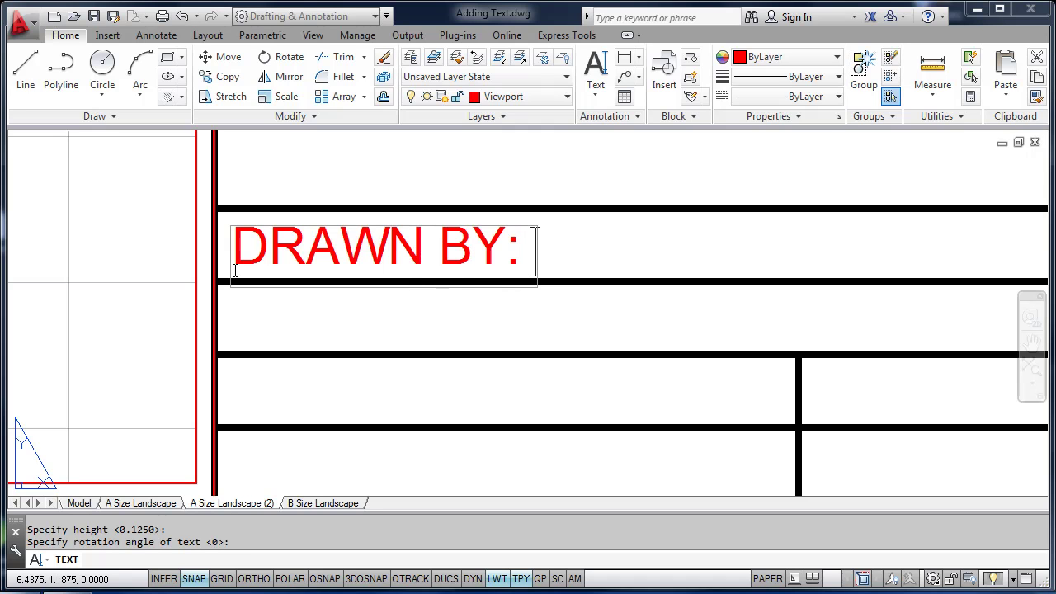
type(" JOHN HELTON")
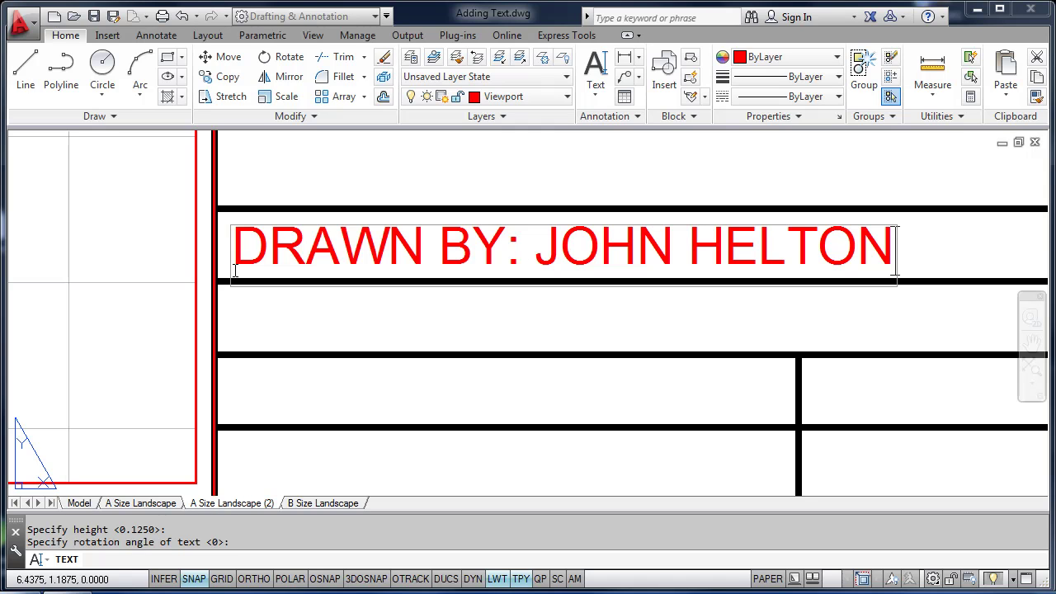
key("Return")
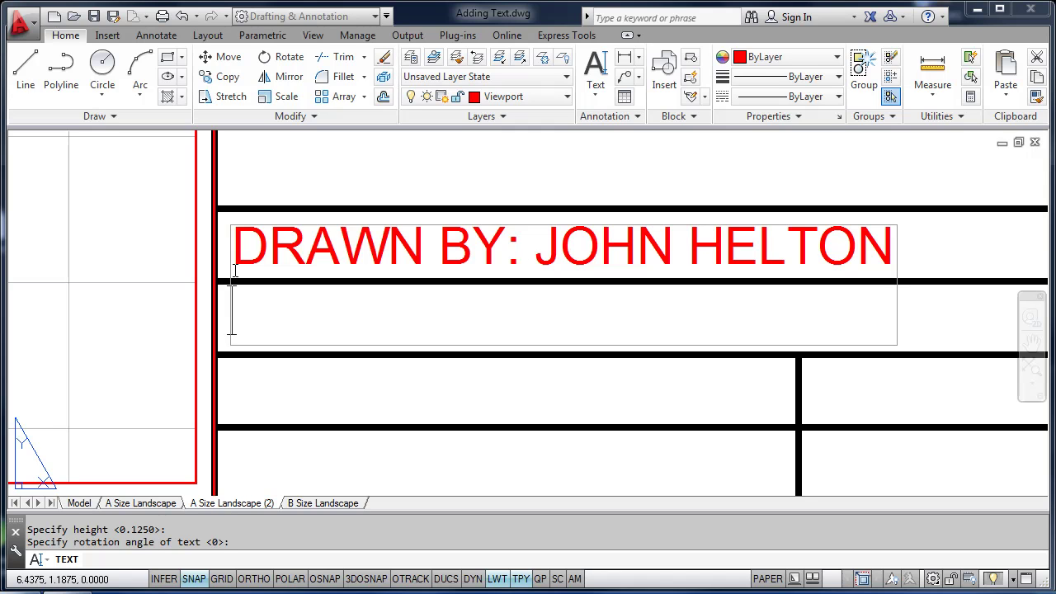
key("Return")
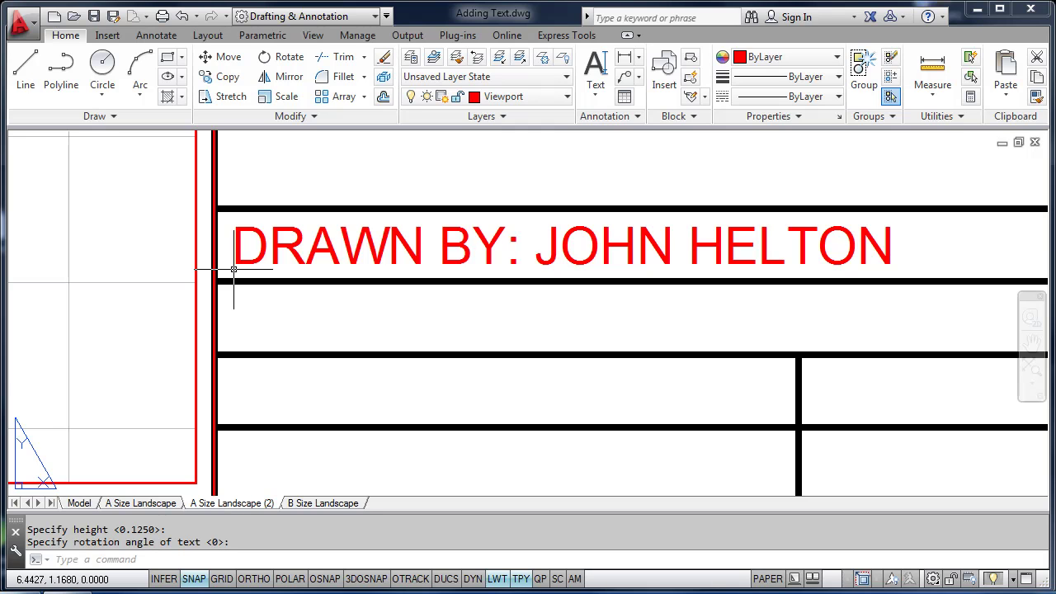
key("Return")
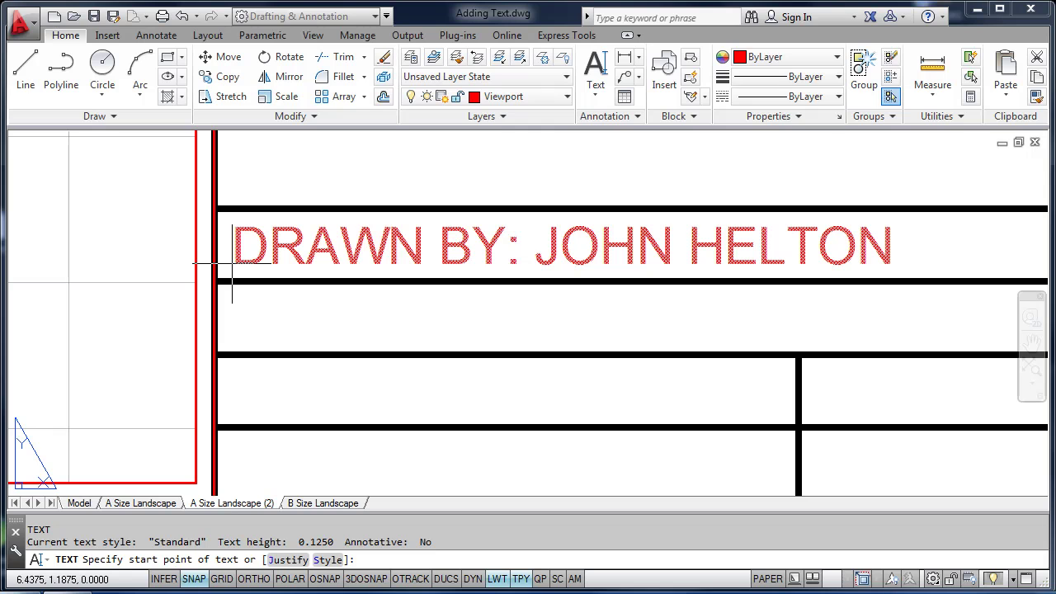
left_click(232, 337)
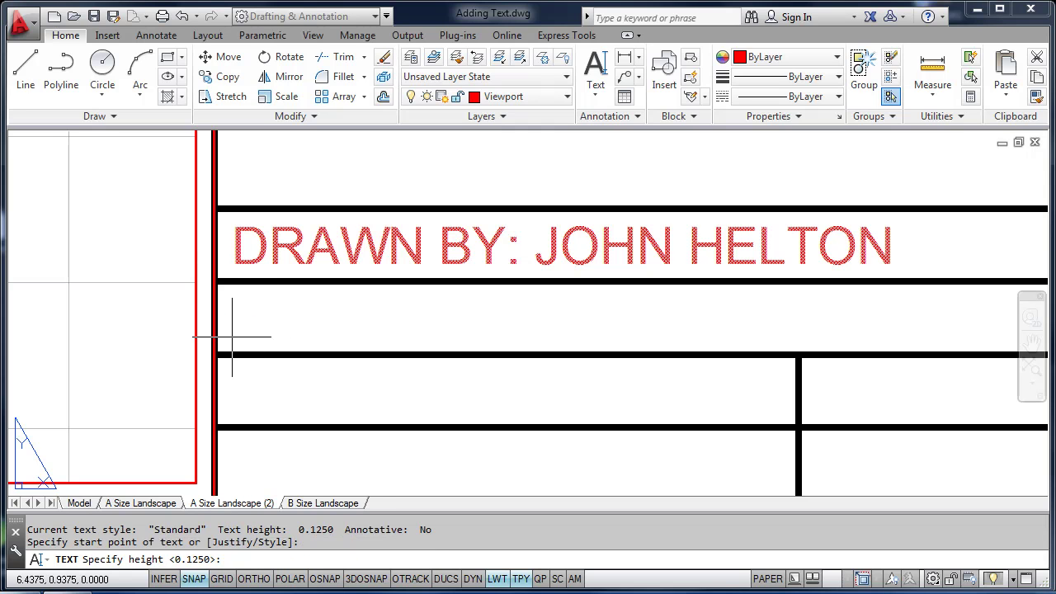
key("Return")
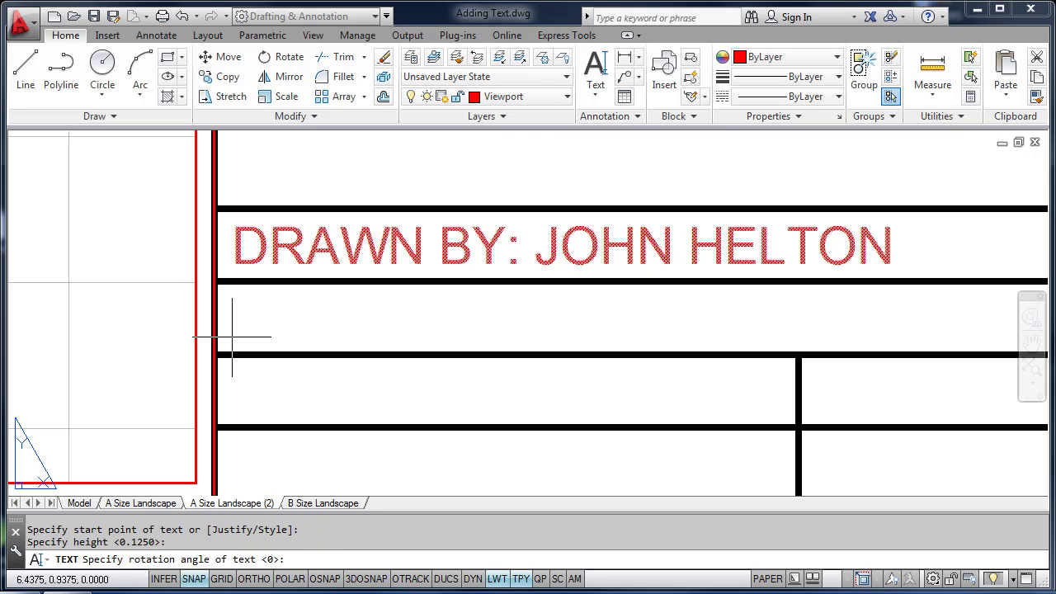
key("Return")
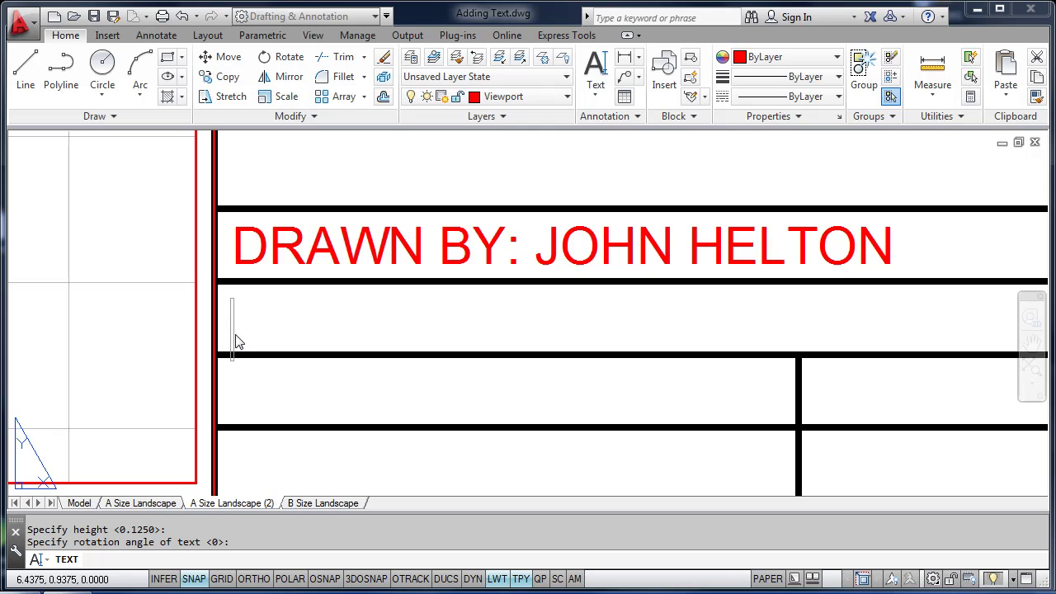
type("INSTRUCTRO")
key("BackSpace")
key("BackSpace")
type("OR: JOHN ")
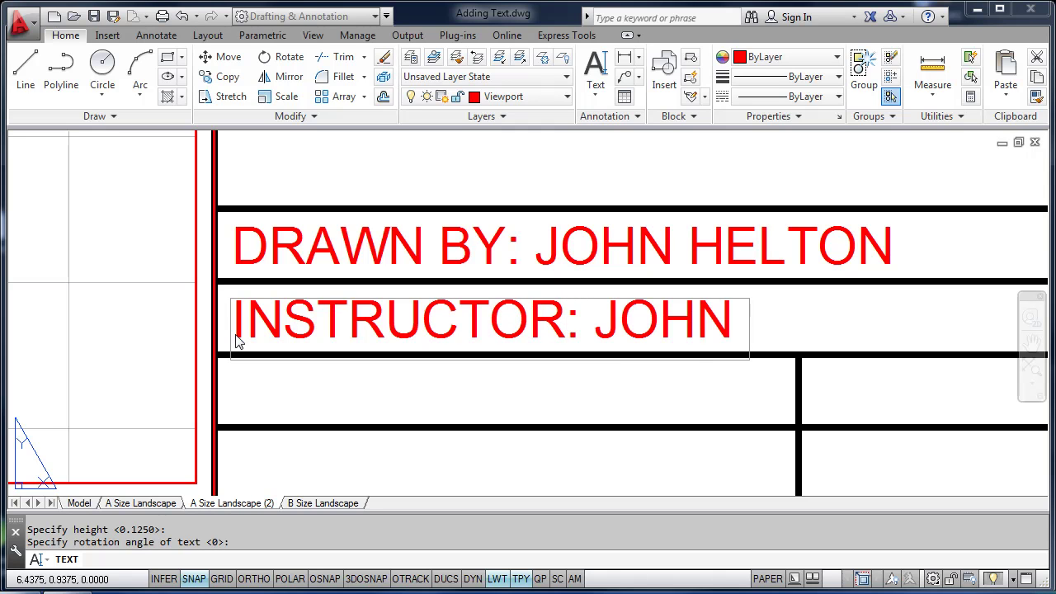
type("HELTON")
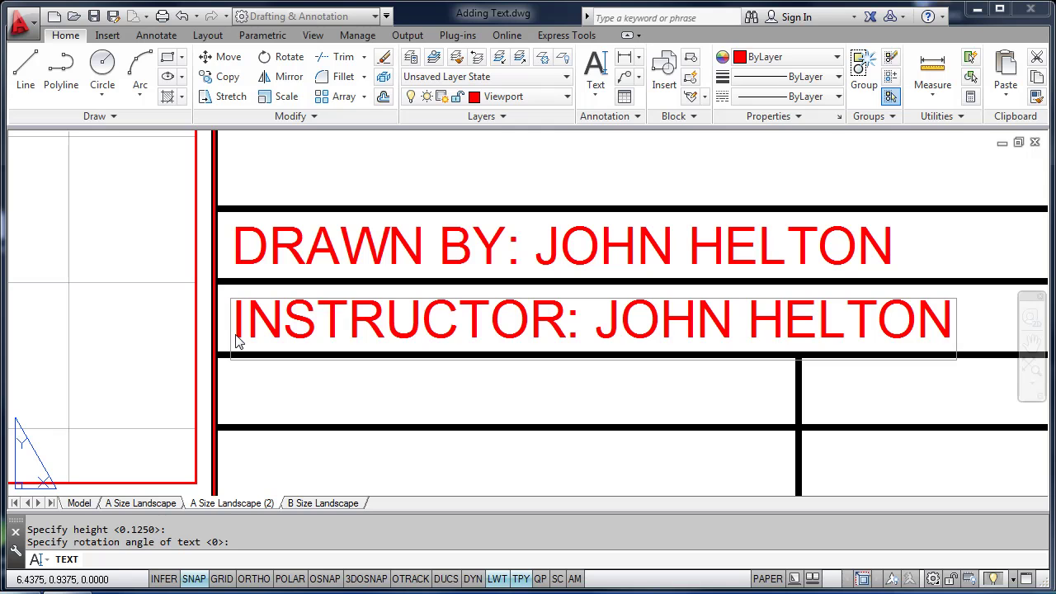
key("Return")
key("Return")
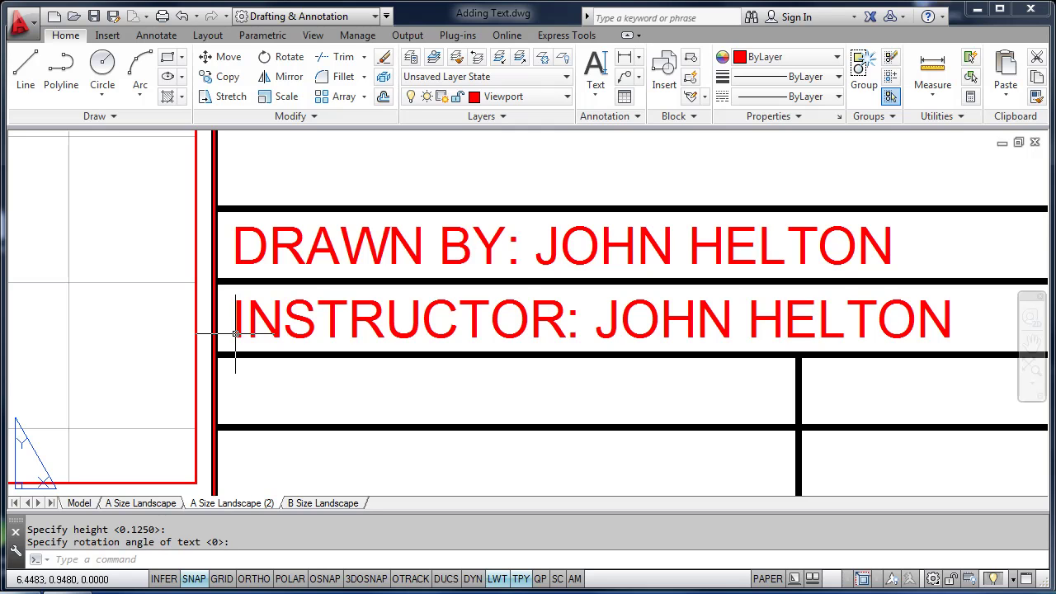
key("Return")
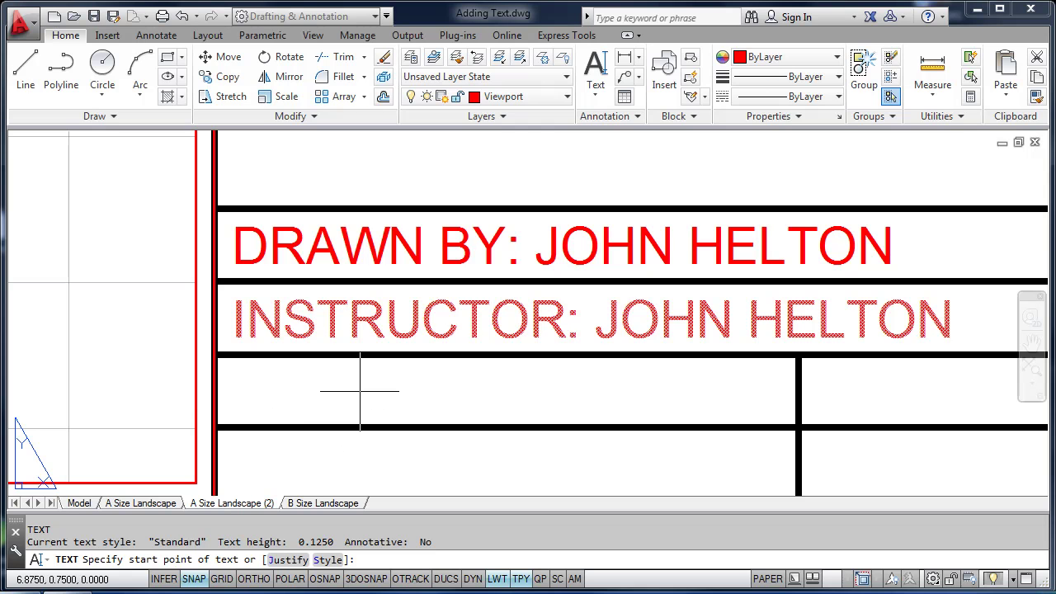
- Draw a multiline text box across the top title block cell with Middle Center justification
key("Escape")
middle_click_drag(412, 385, 275, 477)
scroll(429, 336, "down", 1)
mouse_move(419, 306)
middle_mouse_down()
mouse_move(401, 358)
mouse_move(414, 330)
middle_mouse_up()
scroll(402, 358, "up", 1)
scroll(401, 365, "down", 1)
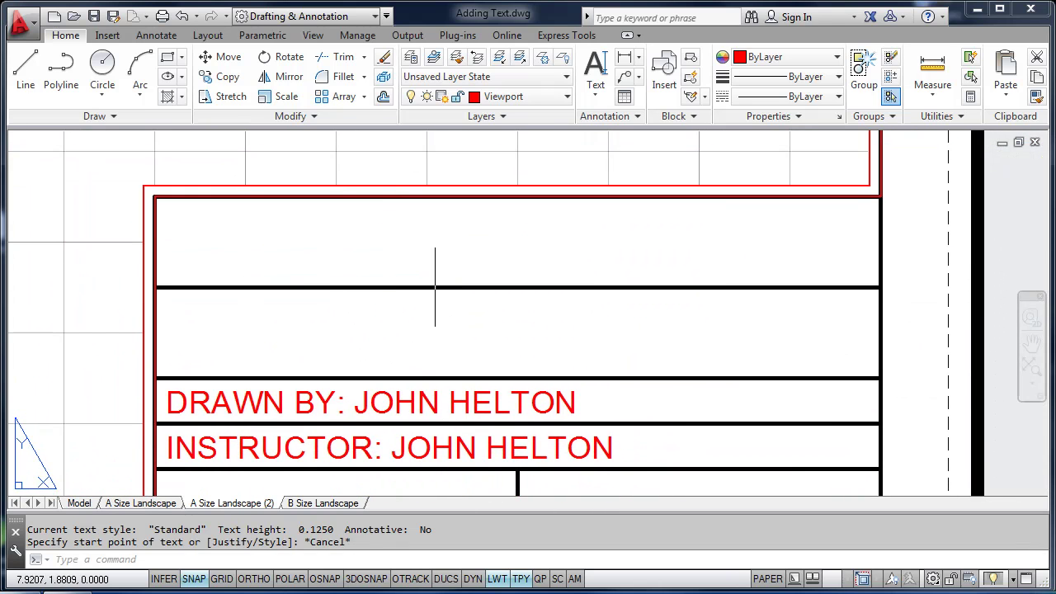
left_click(600, 97)
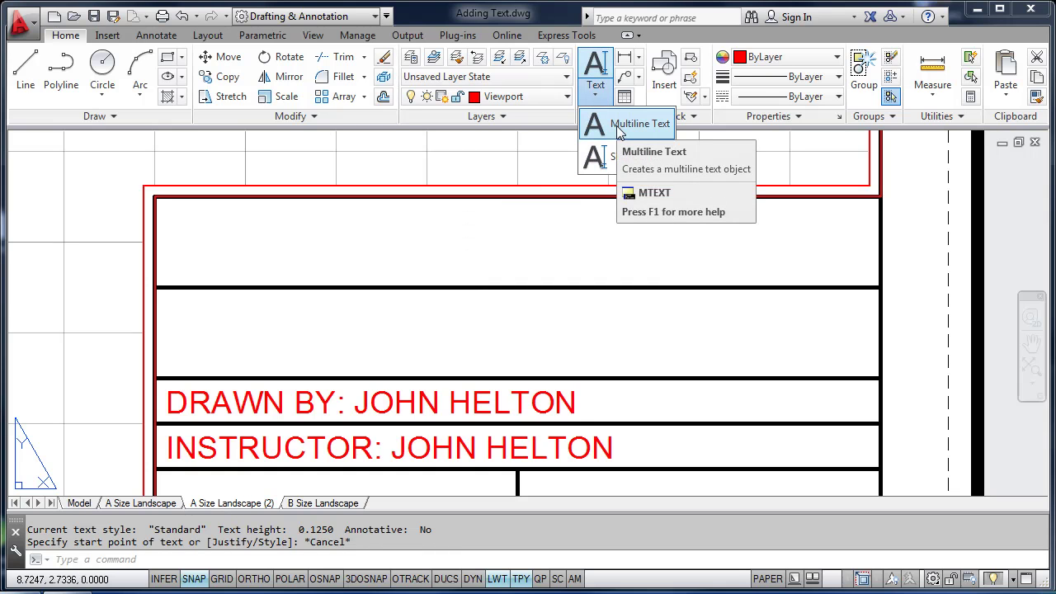
left_click(619, 125)
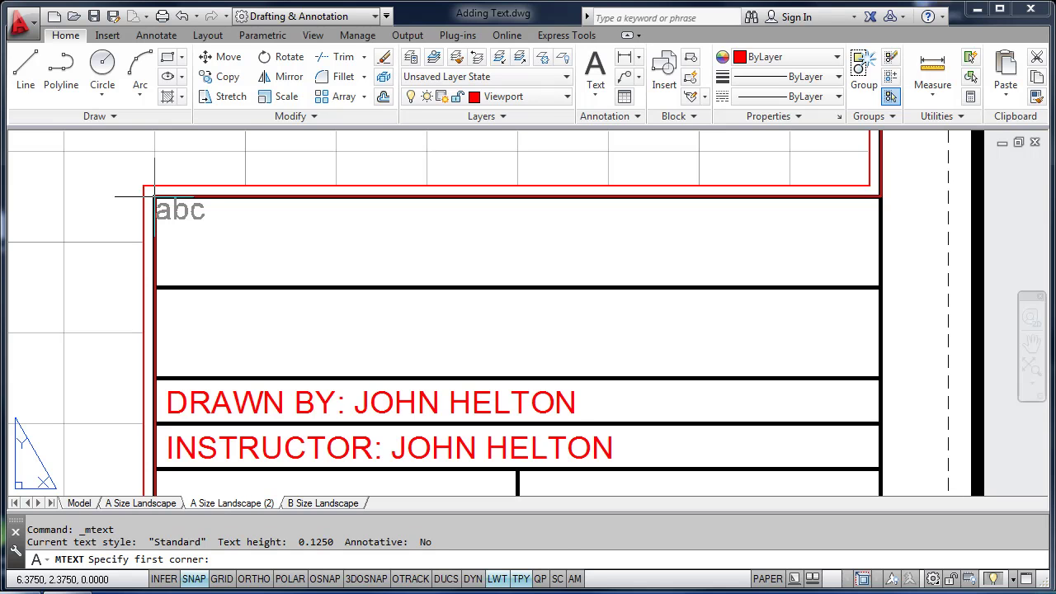
left_click(155, 196)
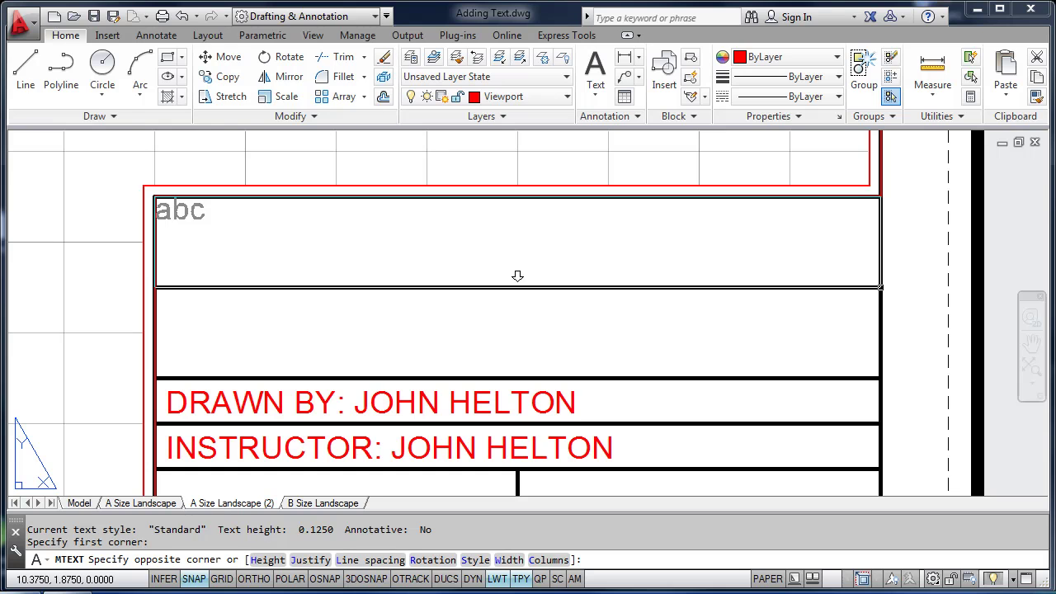
left_click(879, 289)
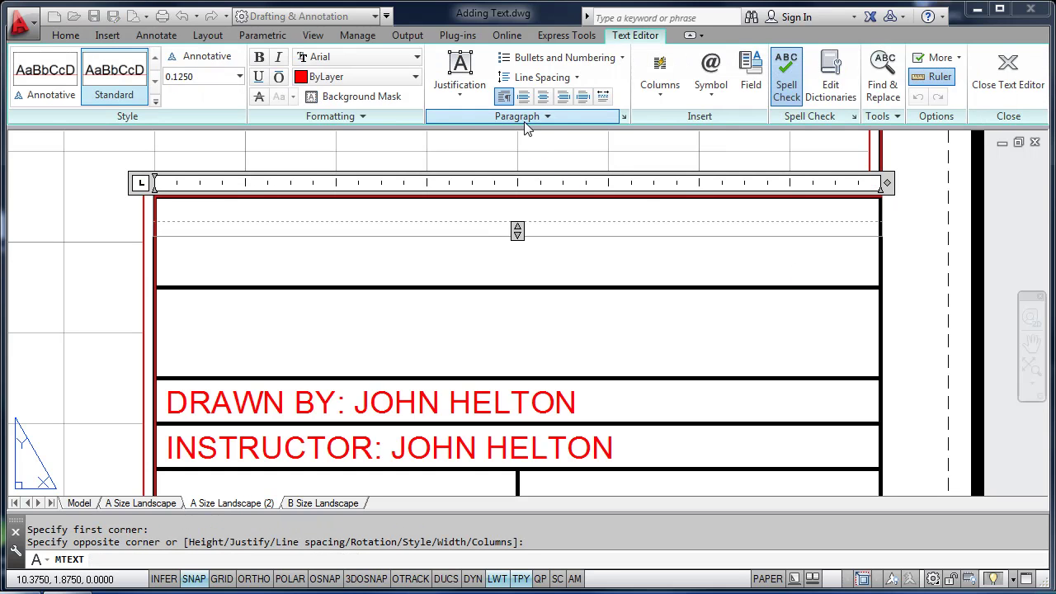
left_click(462, 94)
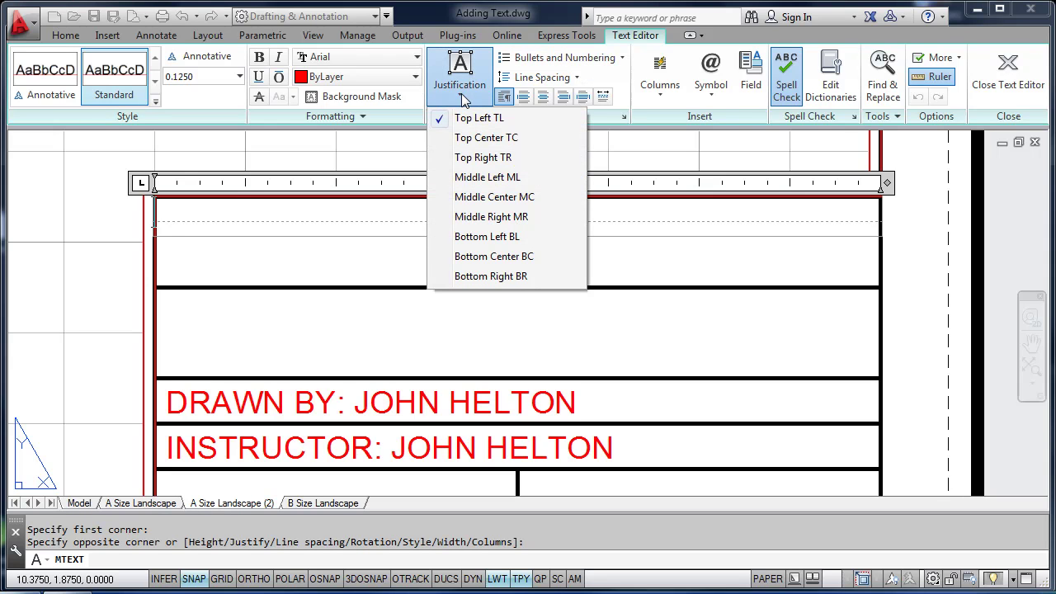
left_click(485, 198)
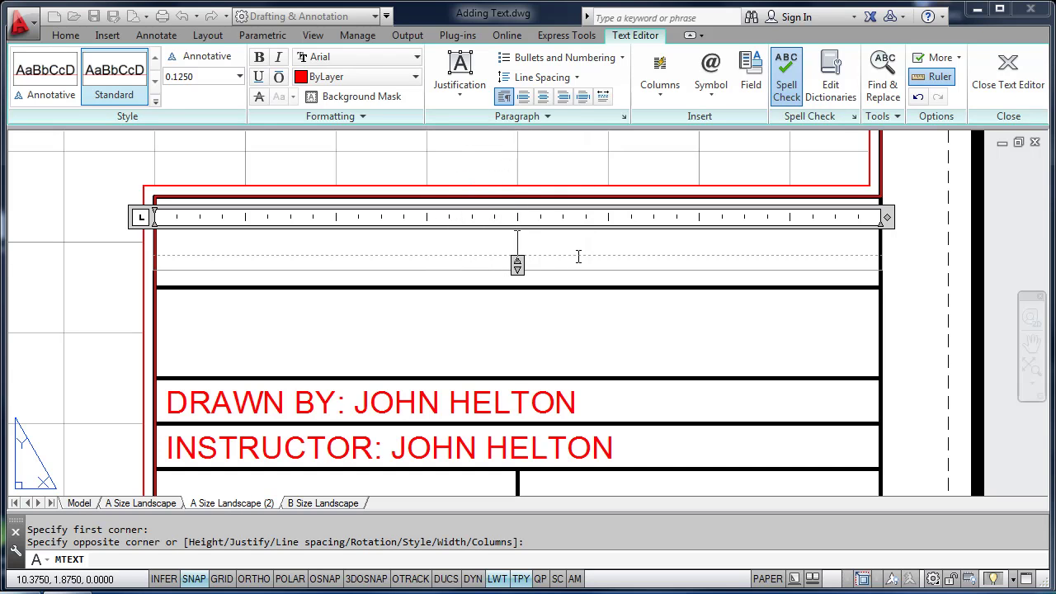
- Type the two-line heading OKLAHOMA CITY COMMUNITY COLLEGE / COMPUTER-AIDED TECHNOLOGY DEPT., correcting typos
type("OKLAHOMA CITY COMMUNITY COLLEGE")
key("Return")
type("CA")
key("BackSpace")
type("OMPUTER-AIDED DESI")
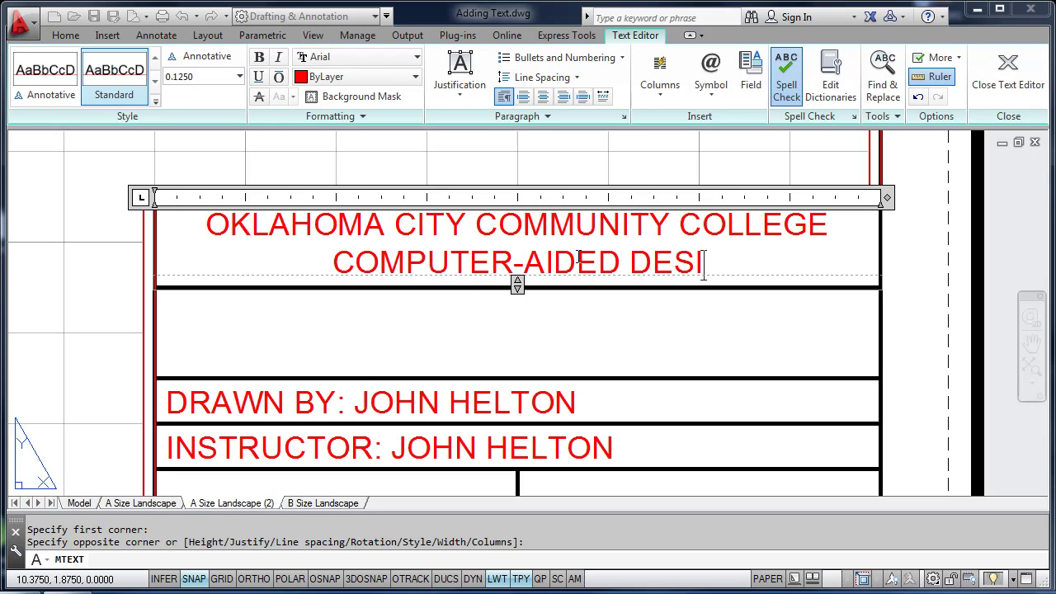
type("GN")
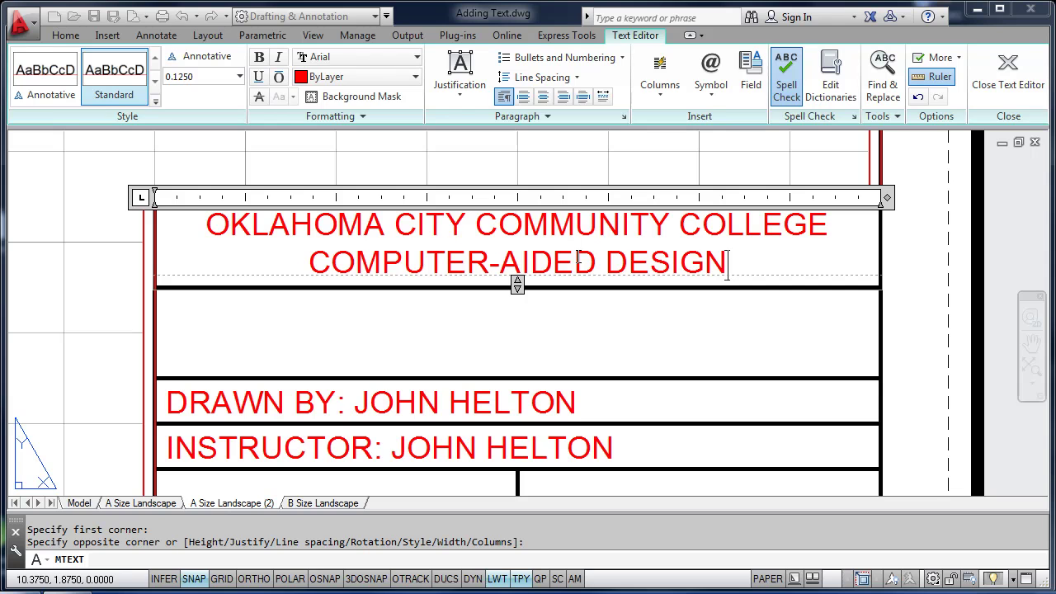
type(" DE")
key("BackSpace")
key("BackSpace")
key("BackSpace")
key("BackSpace")
key("BackSpace")
key("BackSpace")
key("BackSpace")
key("BackSpace")
key("BackSpace")
type("TECHNOLOGY DEPT.")
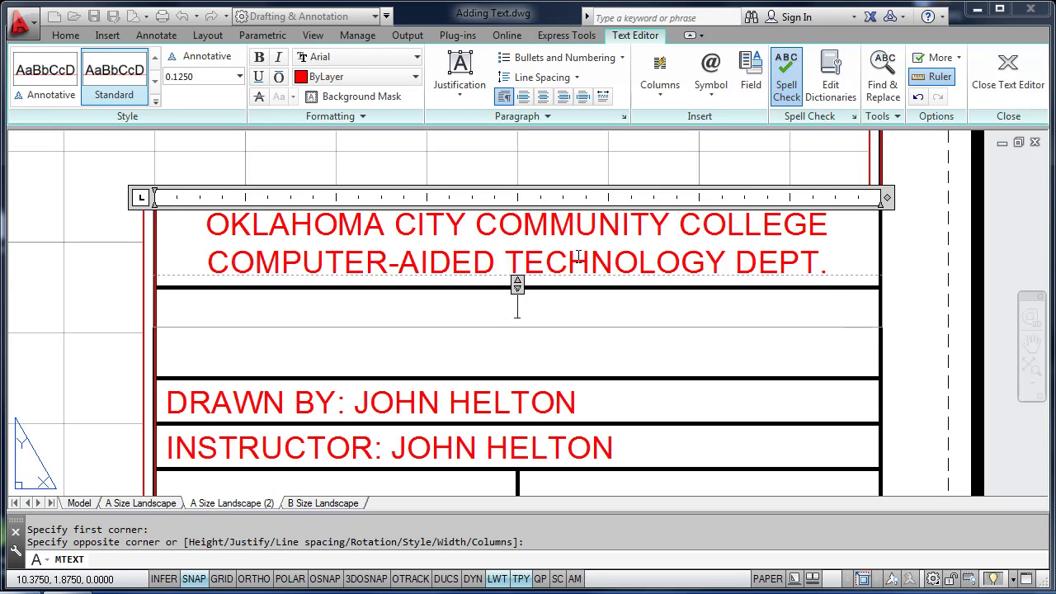
key("BackSpace")
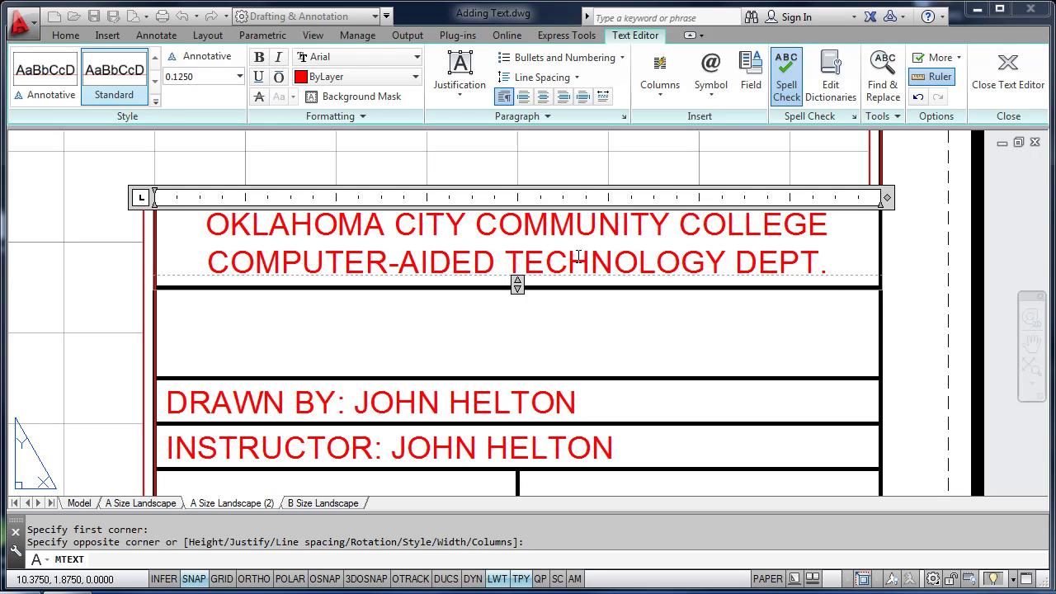
left_click(897, 240)
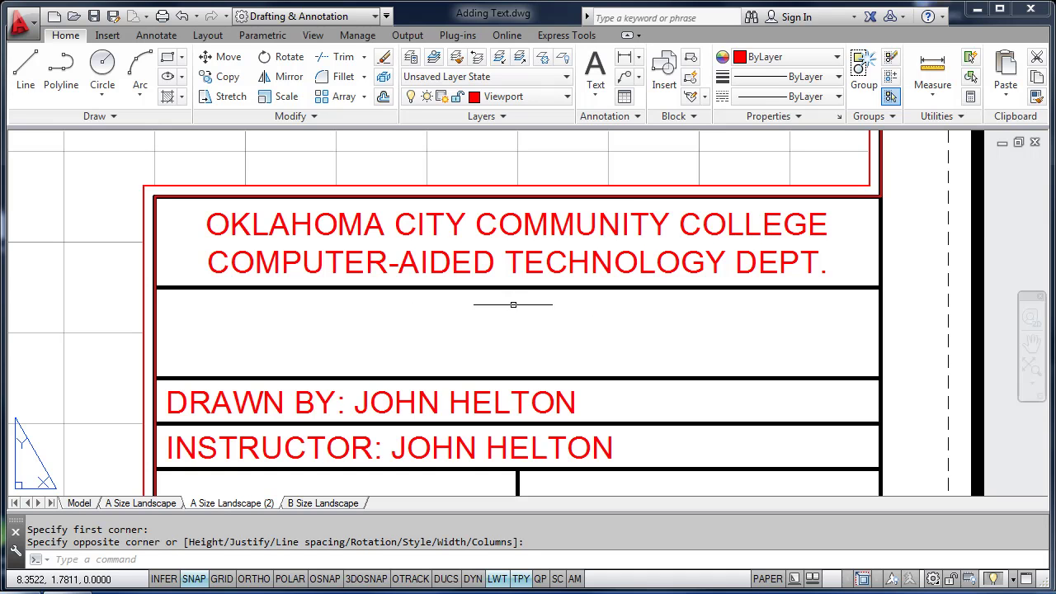
- Draw a multiline text box over the second title block cell with Middle Center justification
left_click(595, 67)
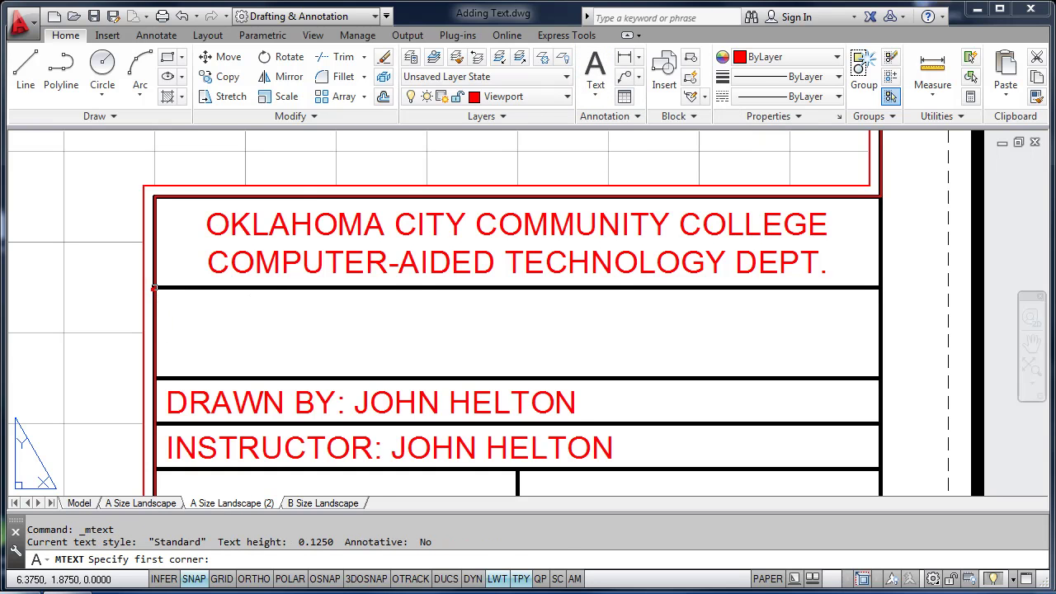
left_click(154, 288)
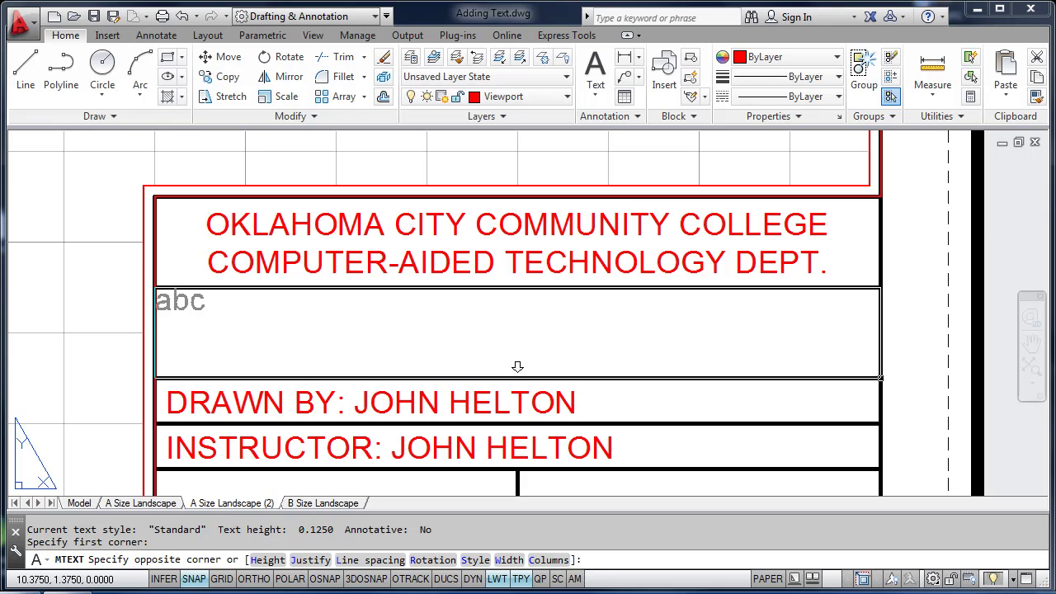
left_click(879, 379)
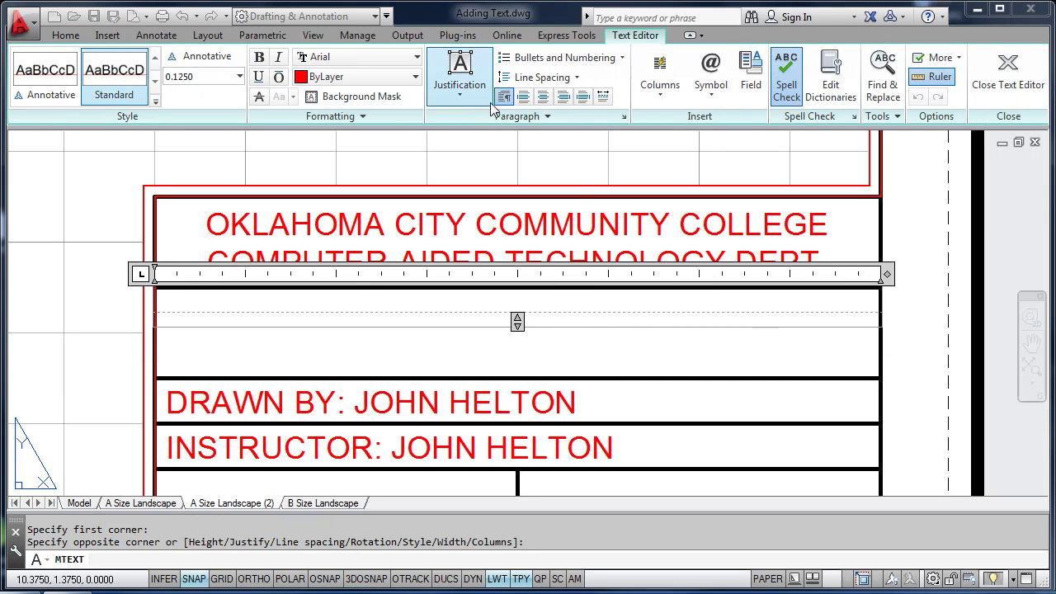
left_click(459, 95)
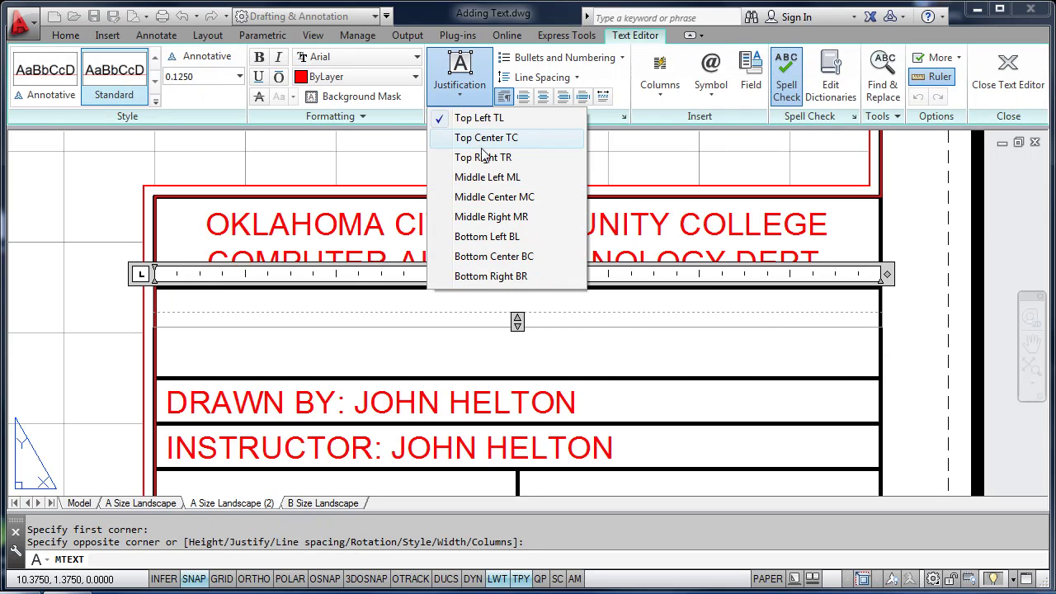
left_click(485, 201)
- Enter 'DRAWING TITLE' at 0.25 text height and finish the text
left_click(208, 76)
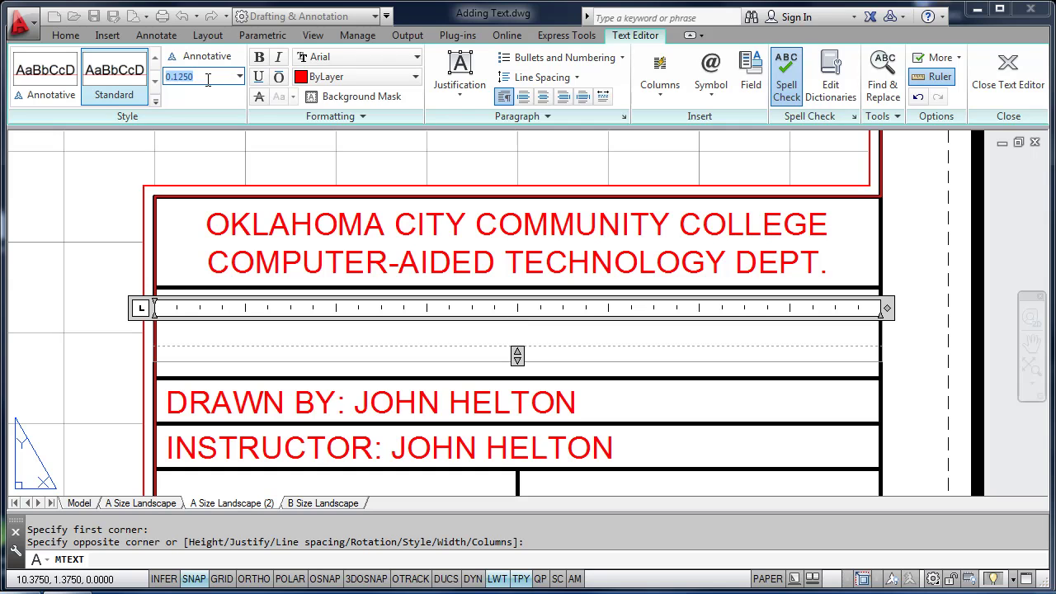
type(".")
key("Return")
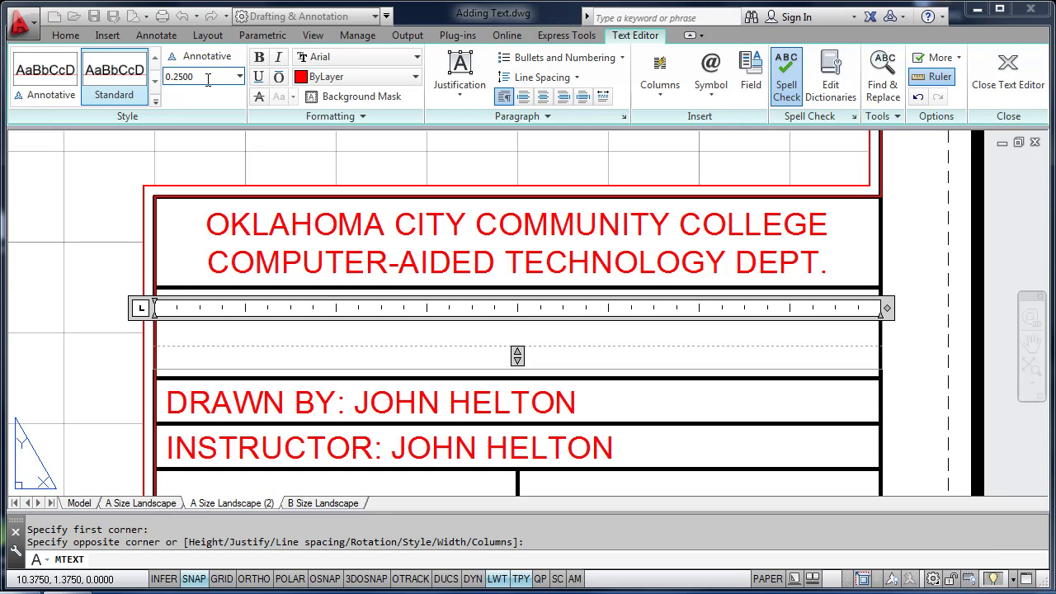
type("DRAWING TITLE")
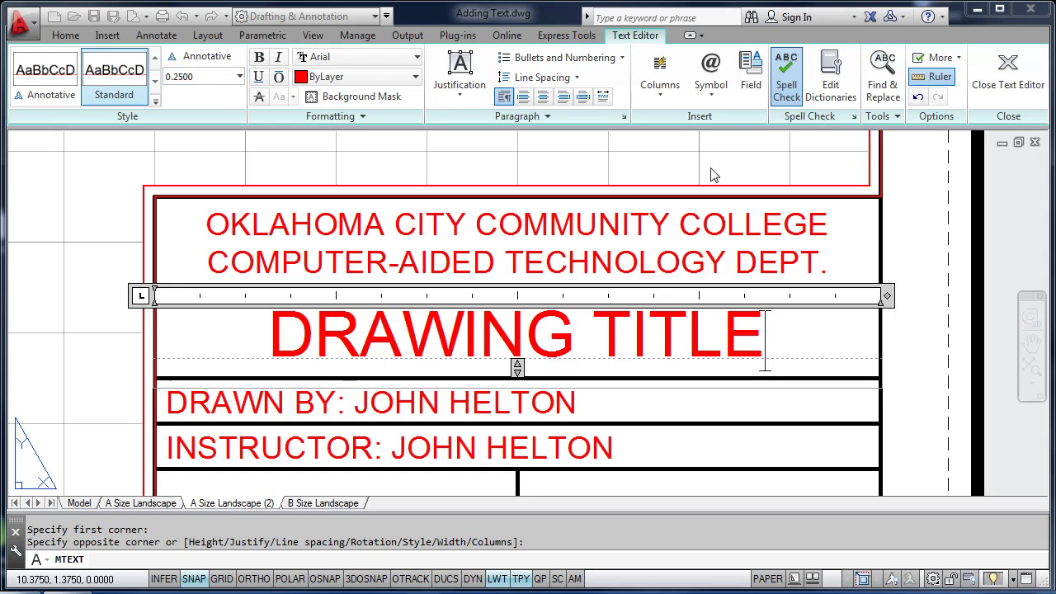
left_click(904, 325)
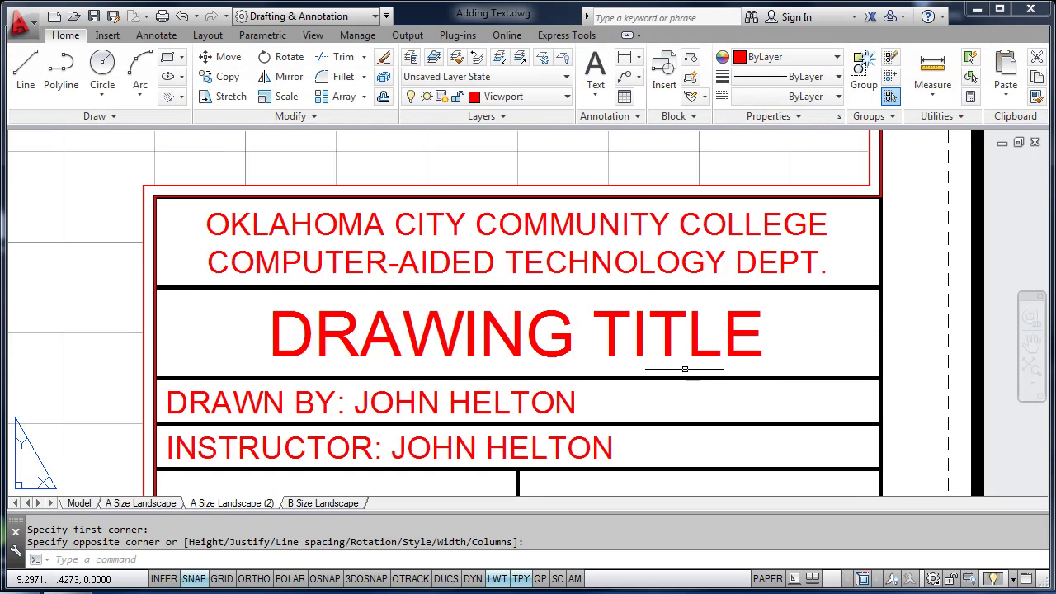
middle_click_drag(676, 370, 656, 354)
scroll(655, 354, "down", 2)
scroll(644, 346, "up", 2)
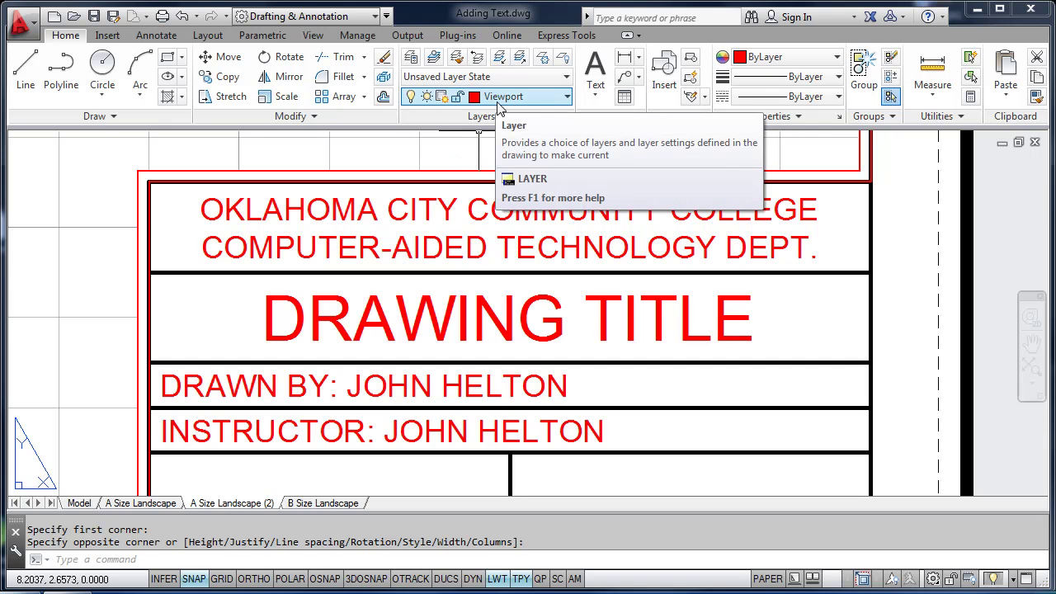
- Move the heading, DRAWING TITLE, DRAWN BY and INSTRUCTOR texts to Title Block Text, then make that layer current
key("Escape")
left_click(372, 213)
left_click(375, 301)
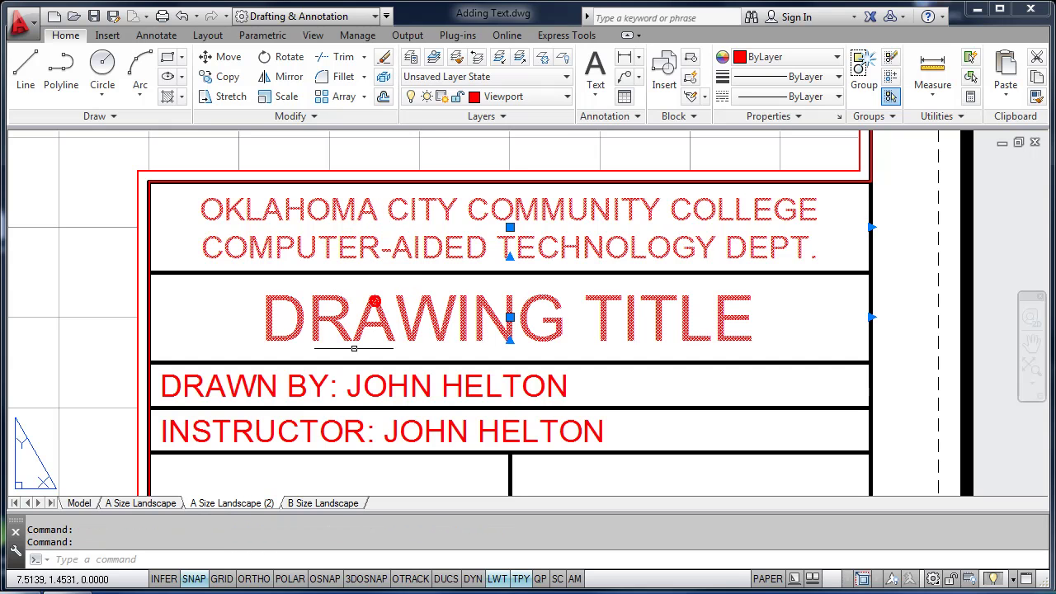
left_click(320, 384)
left_click(283, 427)
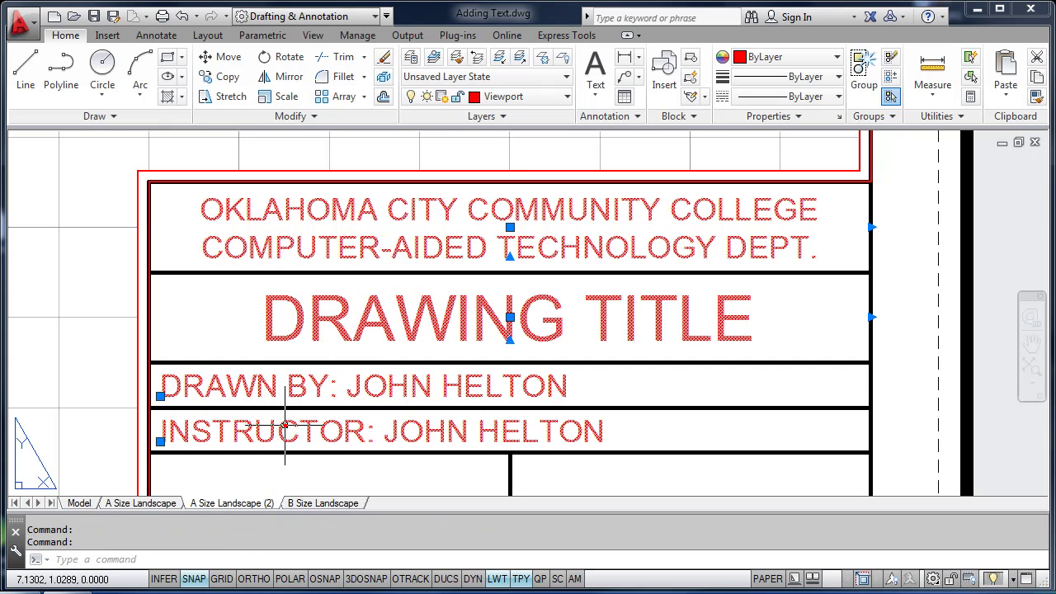
left_click(495, 97)
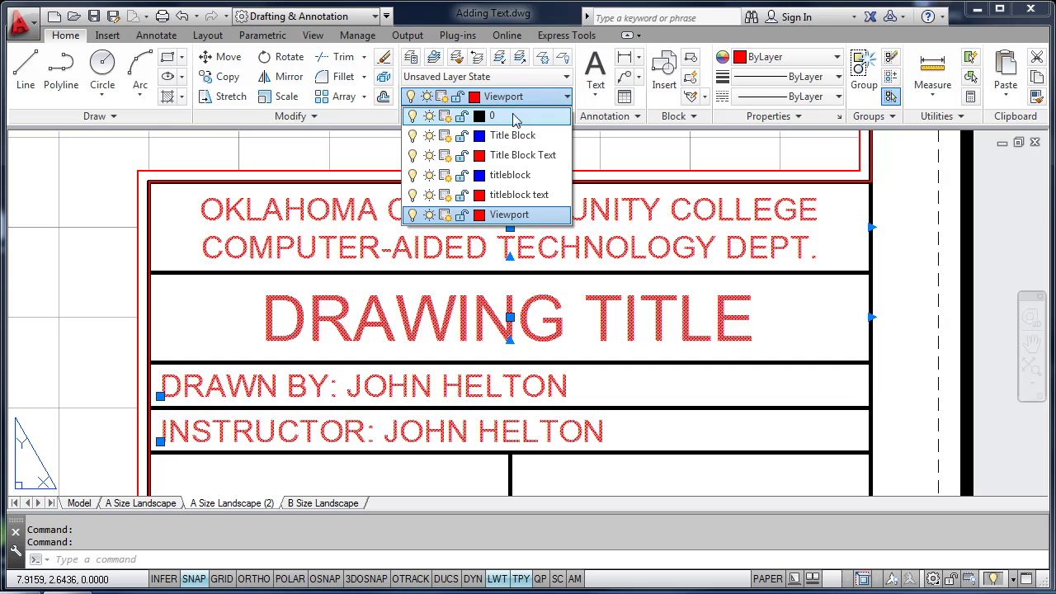
left_click(535, 157)
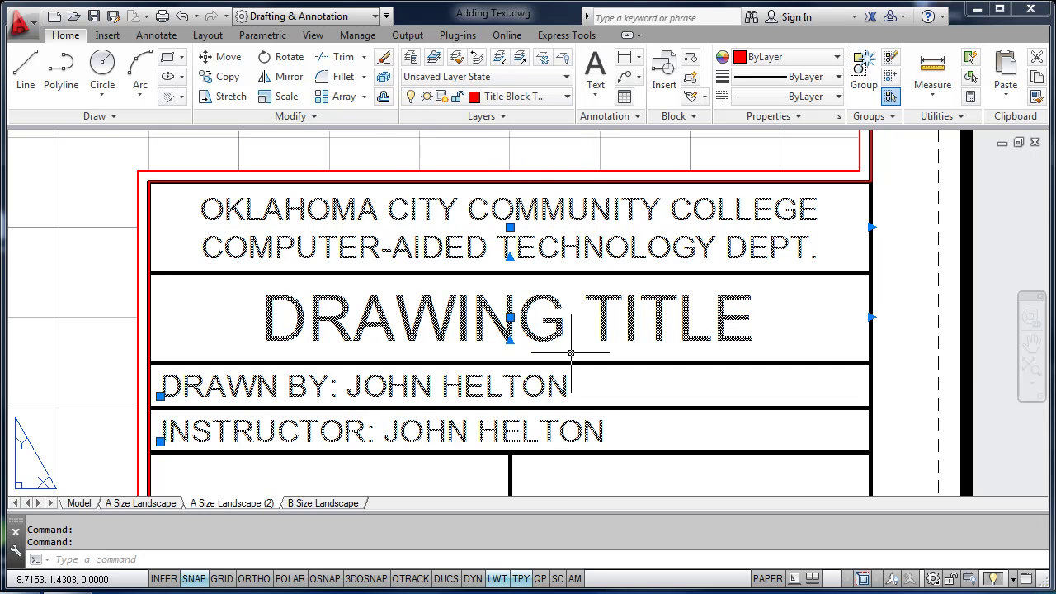
key("Escape")
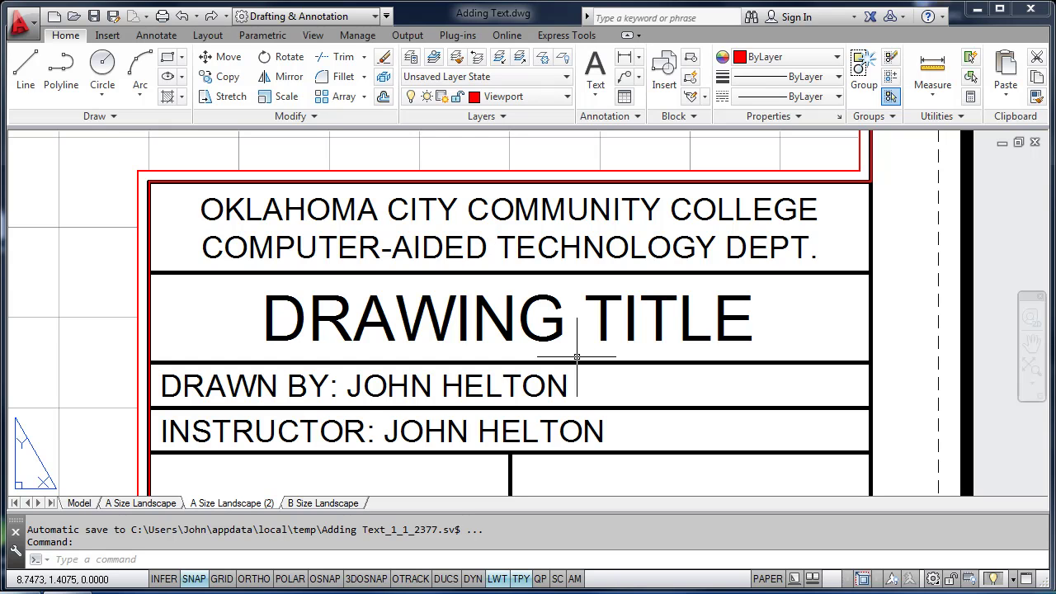
left_click(567, 97)
left_click(546, 156)
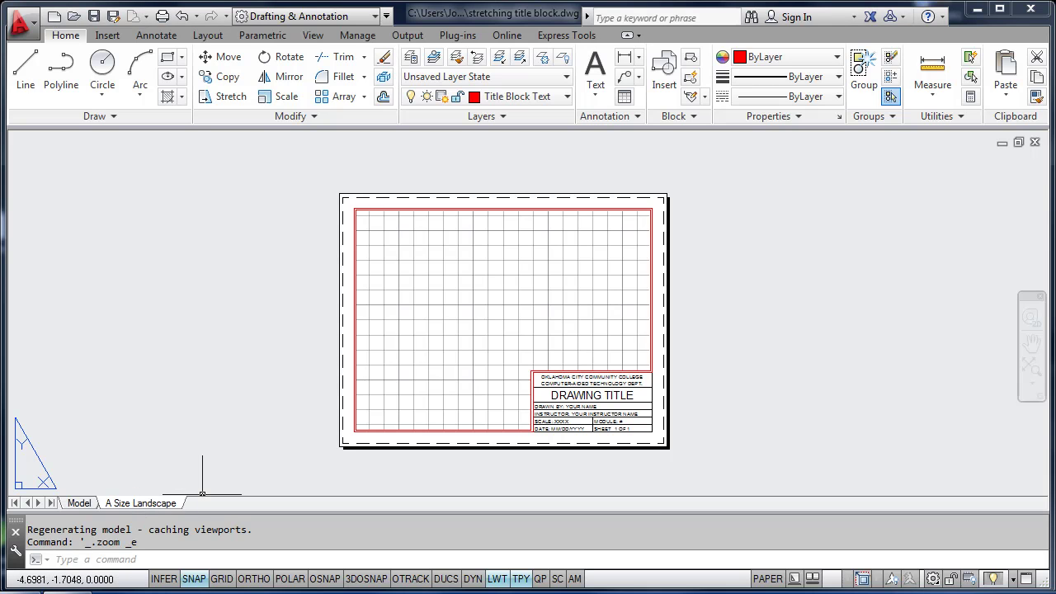
- Drag a copy of the A Size Landscape tab and rename the copy 'B Size Landscape'
mouse_move(210, 503)
left_click_drag(141, 502, 193, 500, "ctrl")
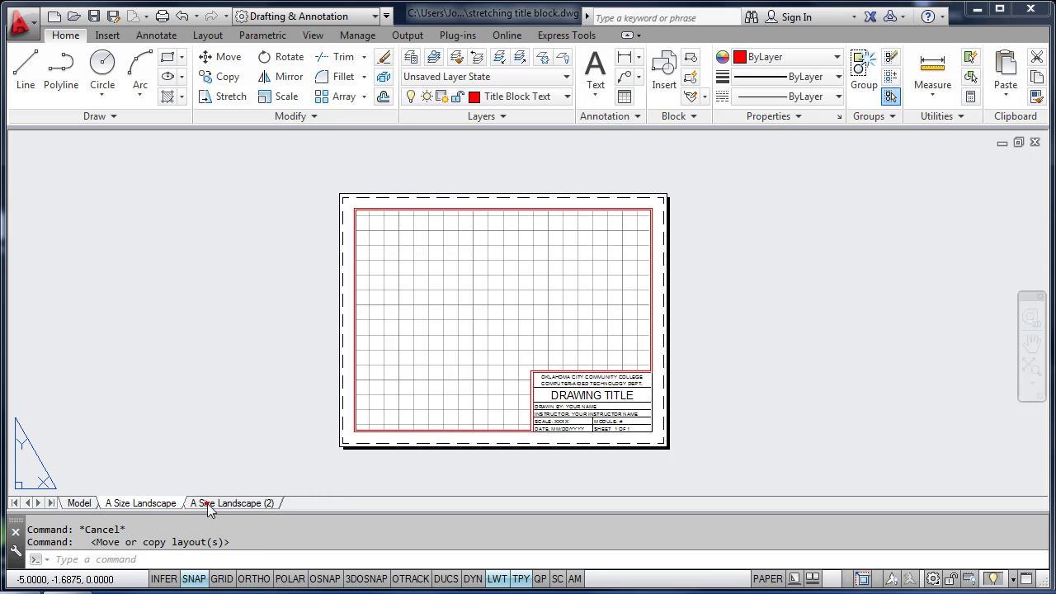
double_click(206, 504)
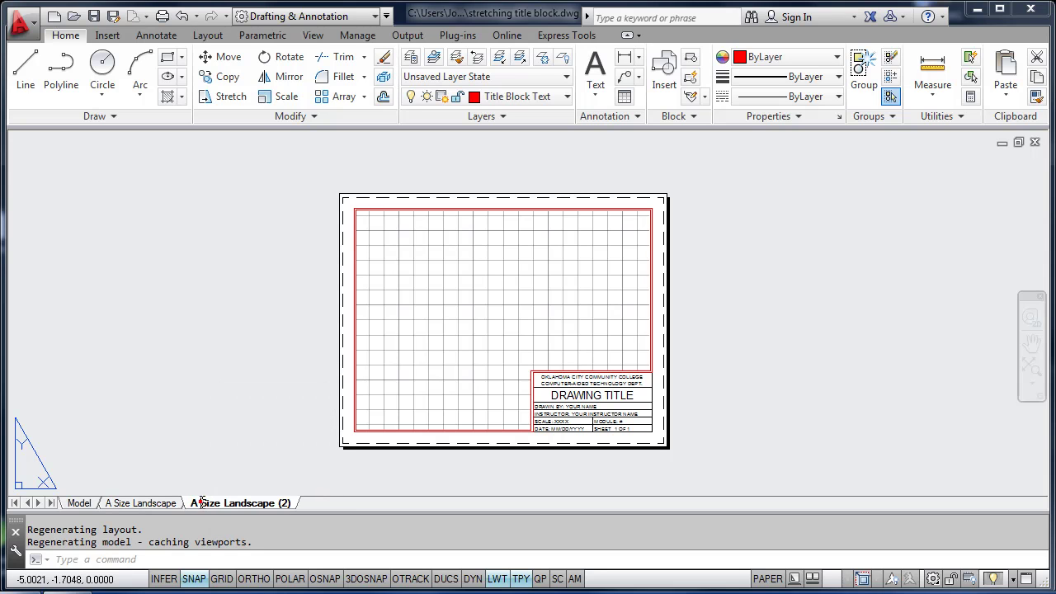
left_click(198, 502)
type("b")
key("BackSpace")
type("B")
left_click(307, 494)
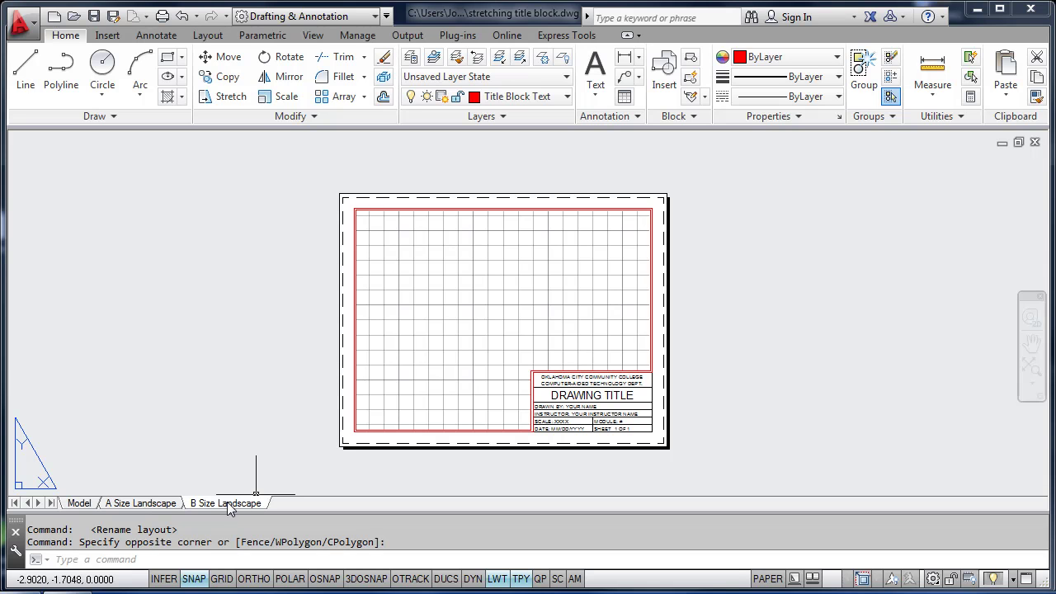
- Edit the B Size Landscape page setup to use DWG To PDF.pc3 as the printer
right_click(223, 507)
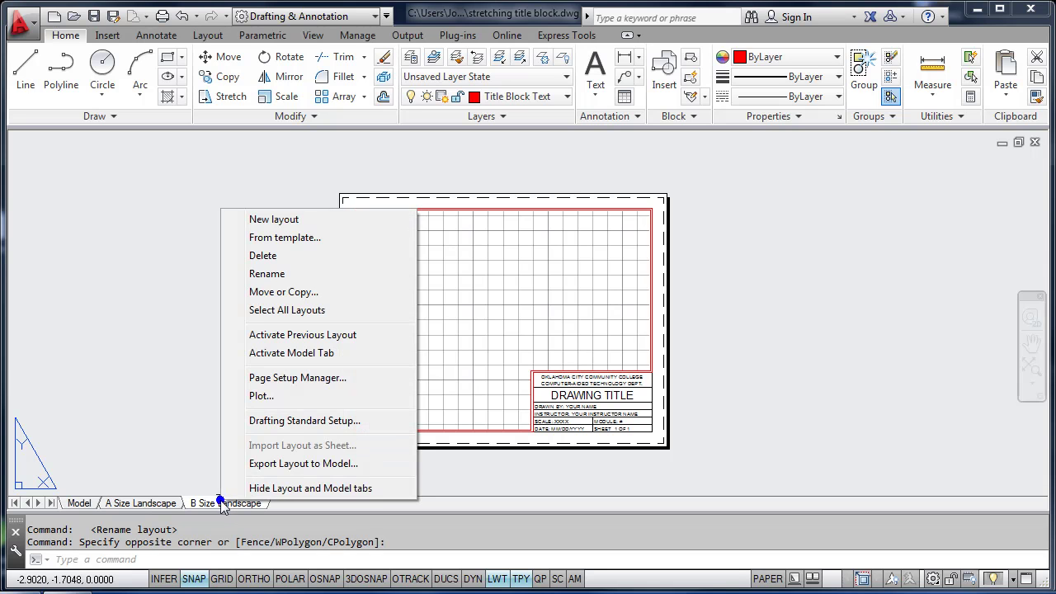
left_click(295, 380)
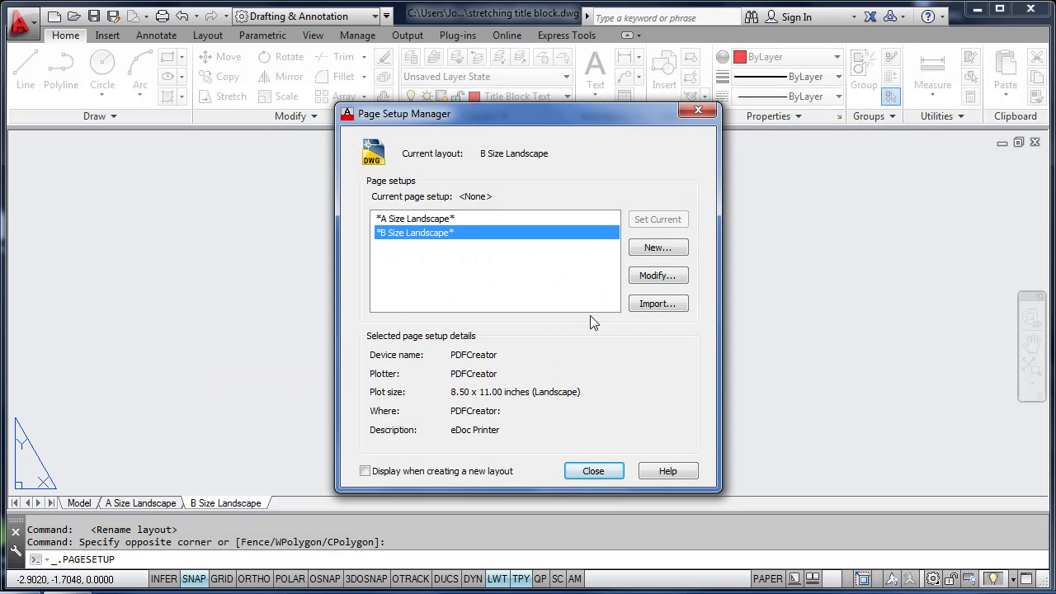
left_click(668, 276)
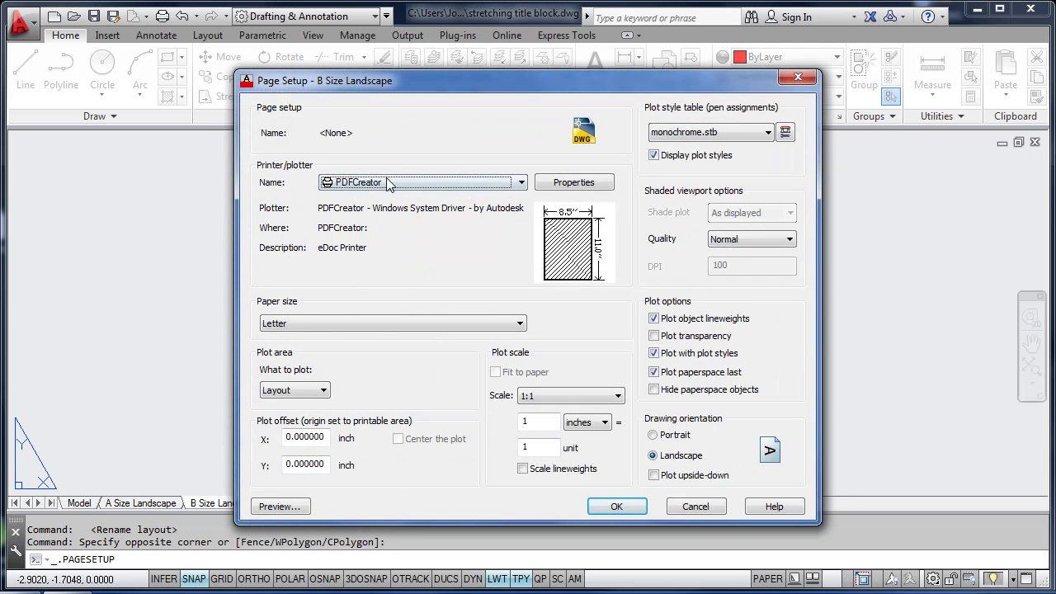
left_click(394, 185)
scroll(435, 235, "down", 1)
scroll(435, 235, "down", 1)
scroll(416, 239, "down", 1)
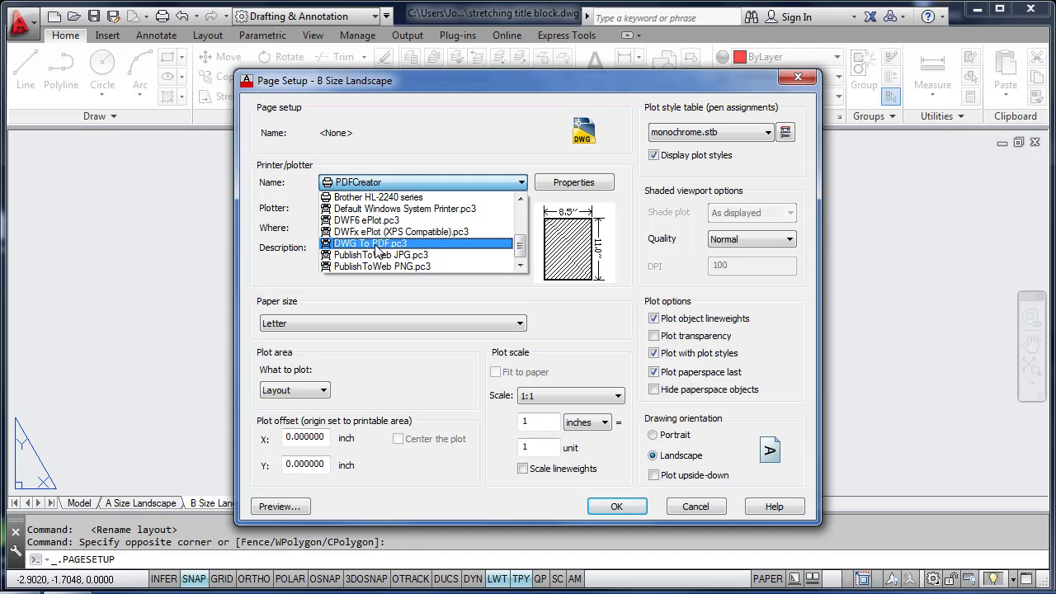
left_click(374, 244)
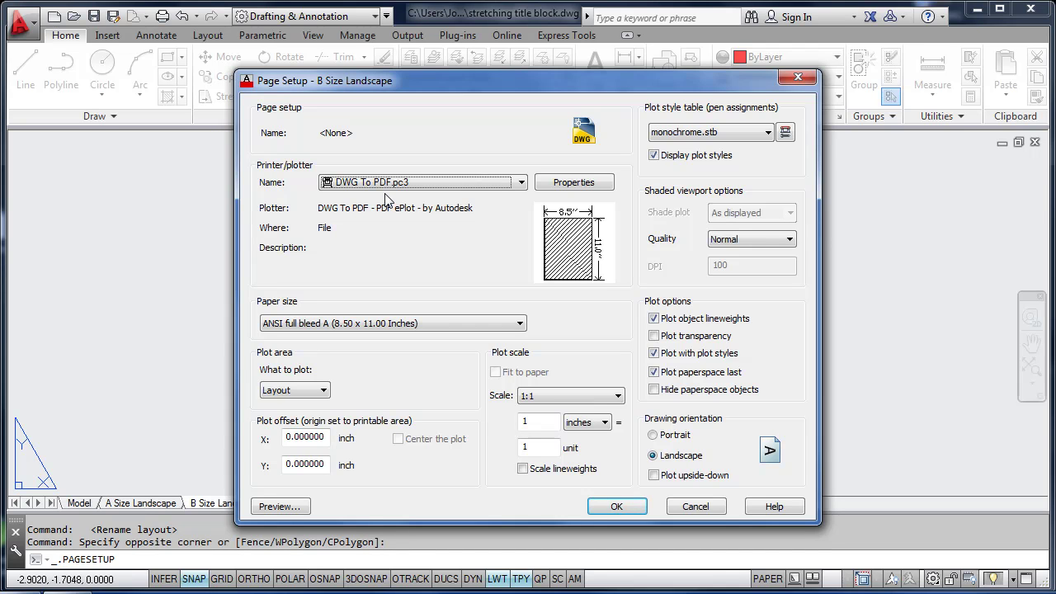
- Set the paper size to ANSI expand B (17.00 x 11.00 Inches) and apply it
left_click(372, 326)
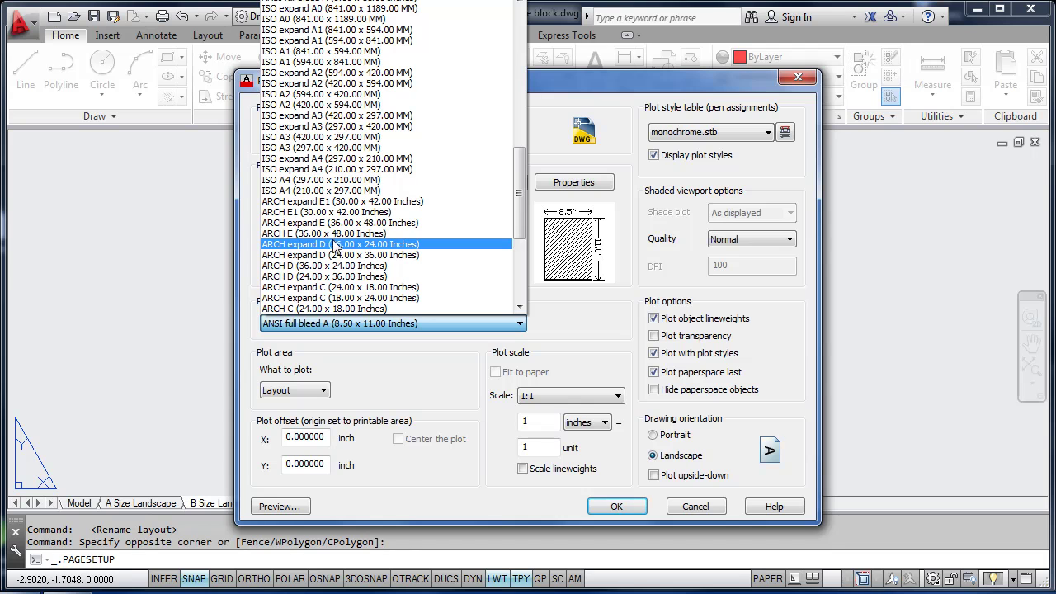
scroll(334, 247, "down", 2)
scroll(333, 247, "down", 1)
scroll(332, 248, "down", 1)
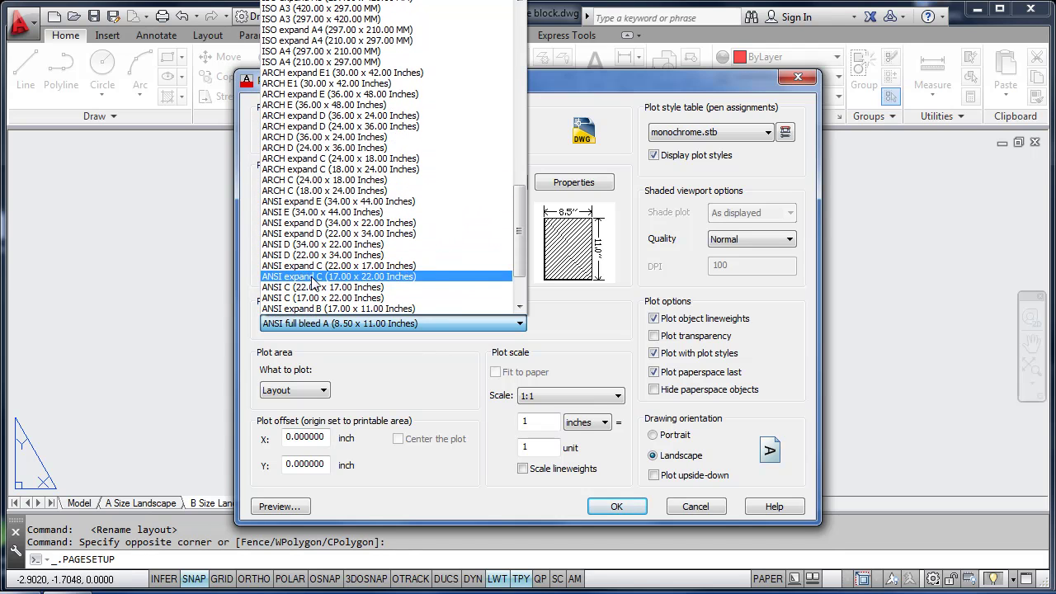
scroll(318, 293, "down", 1)
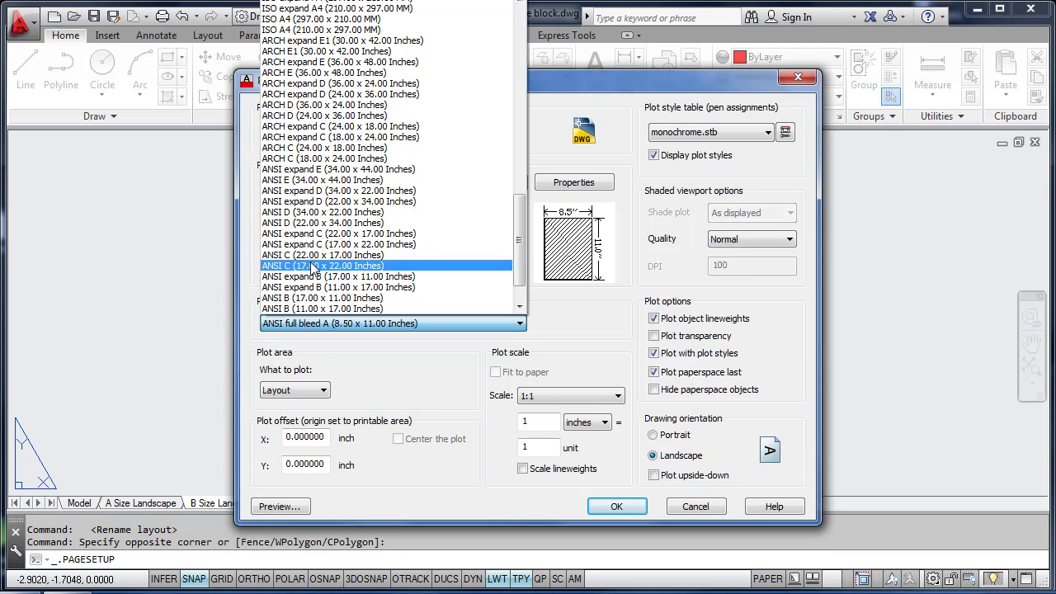
scroll(305, 289, "down", 1)
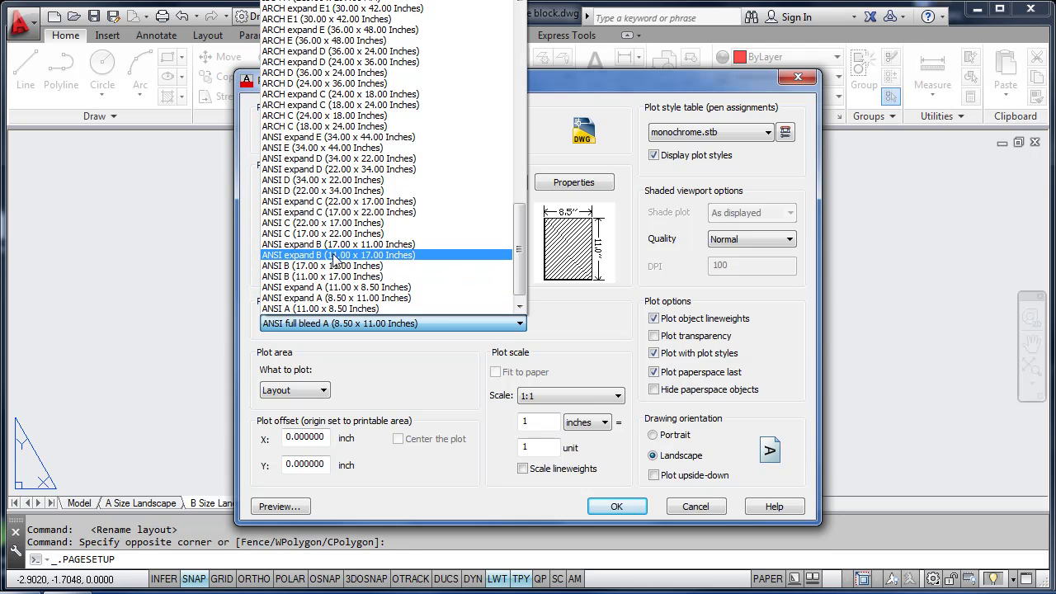
left_click(338, 246)
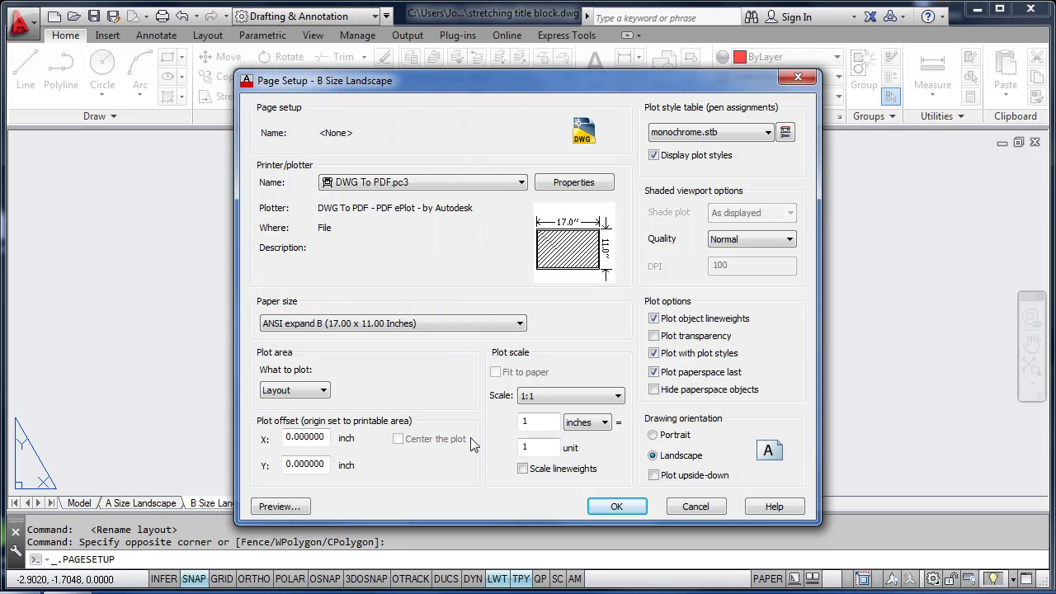
left_click(615, 502)
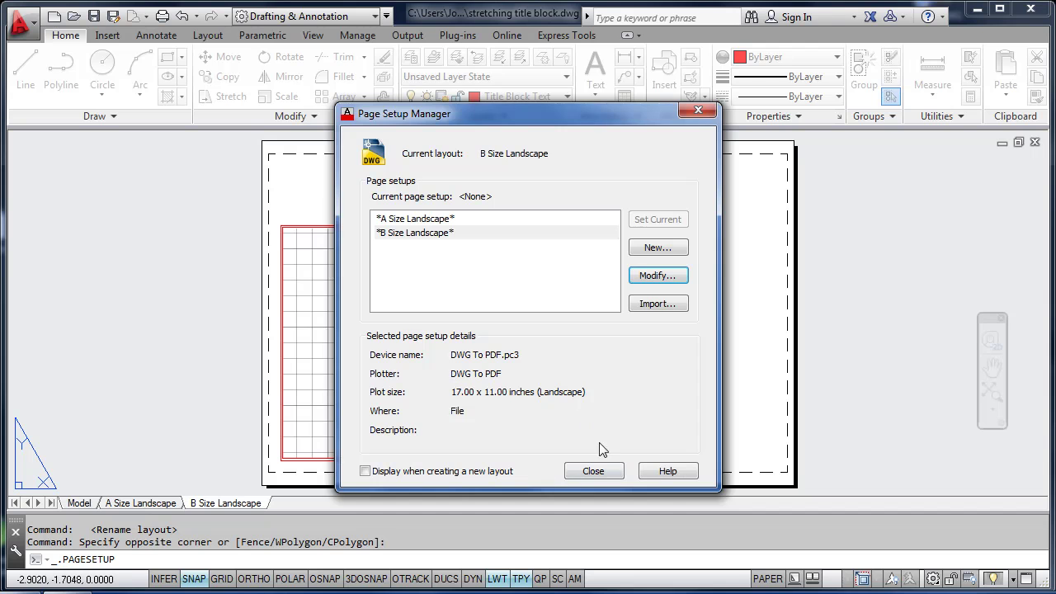
left_click(594, 471)
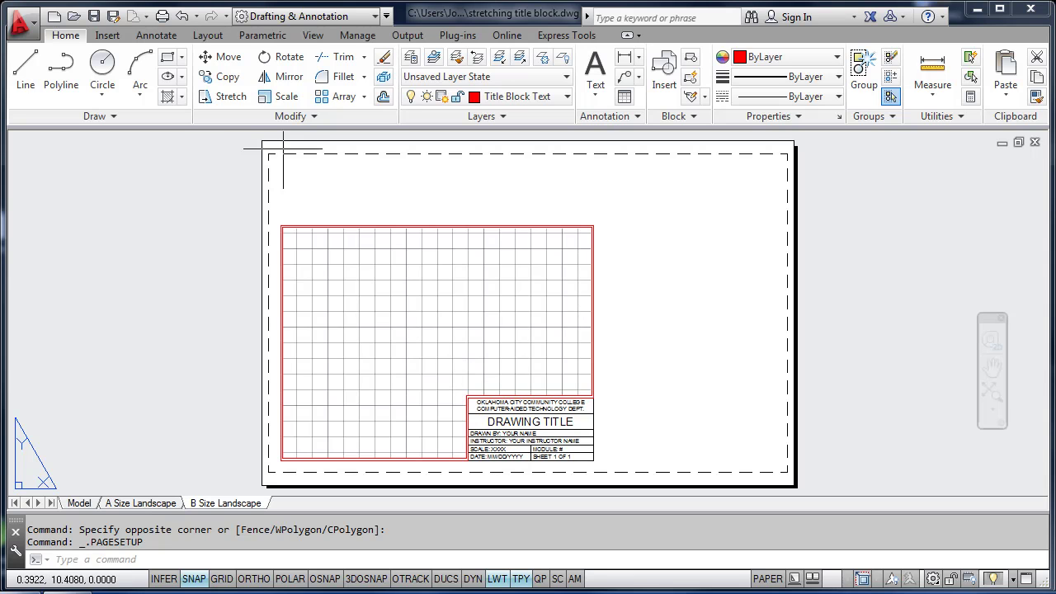
- Stretch the right half of the border and title block 6 units right, with POLAR on
left_click(228, 99)
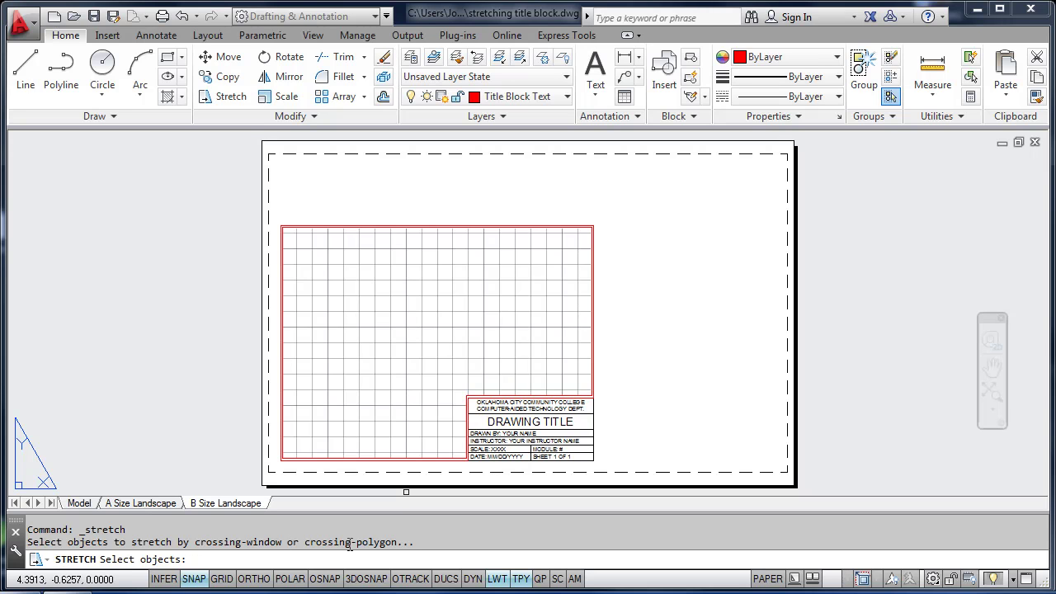
left_click(408, 193)
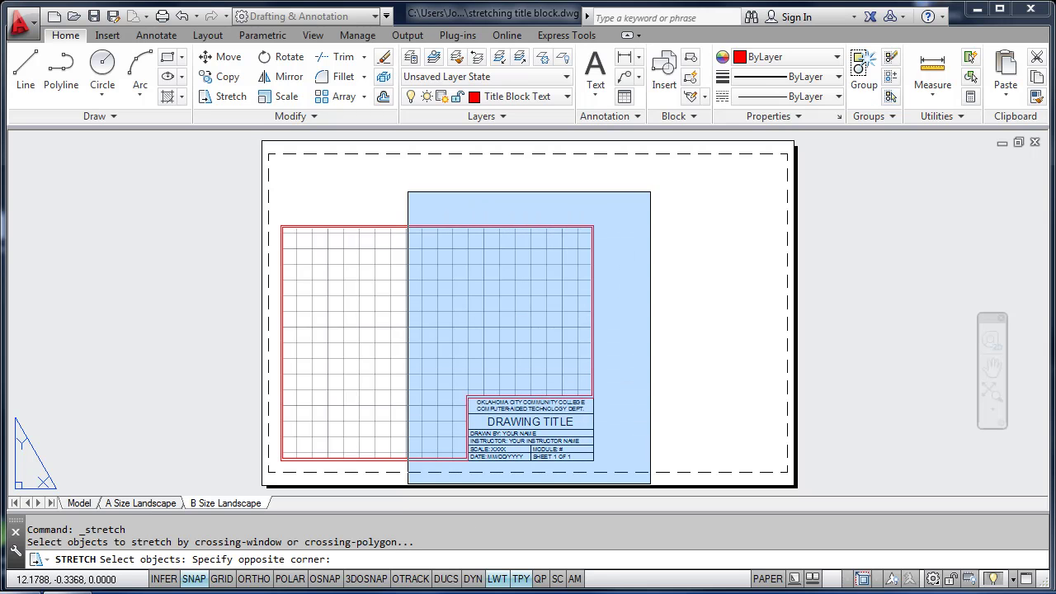
left_click(490, 219)
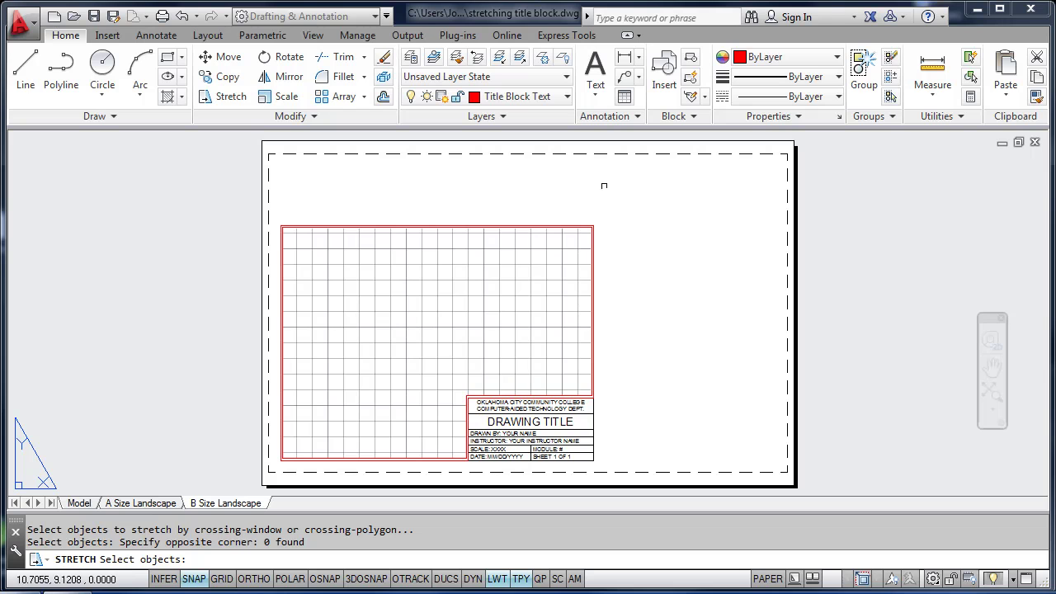
left_click(655, 184)
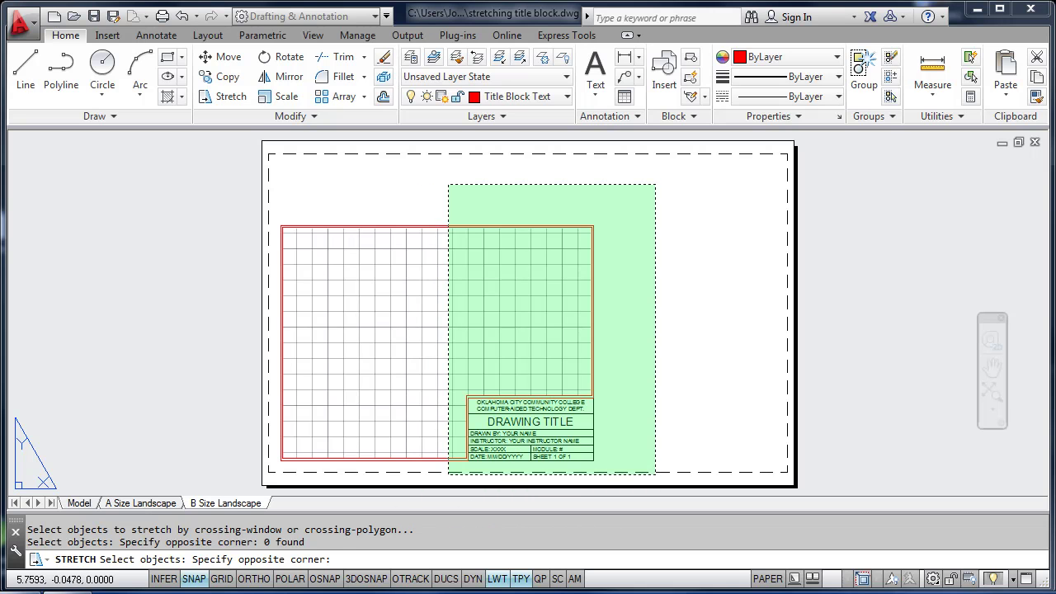
left_click(448, 475)
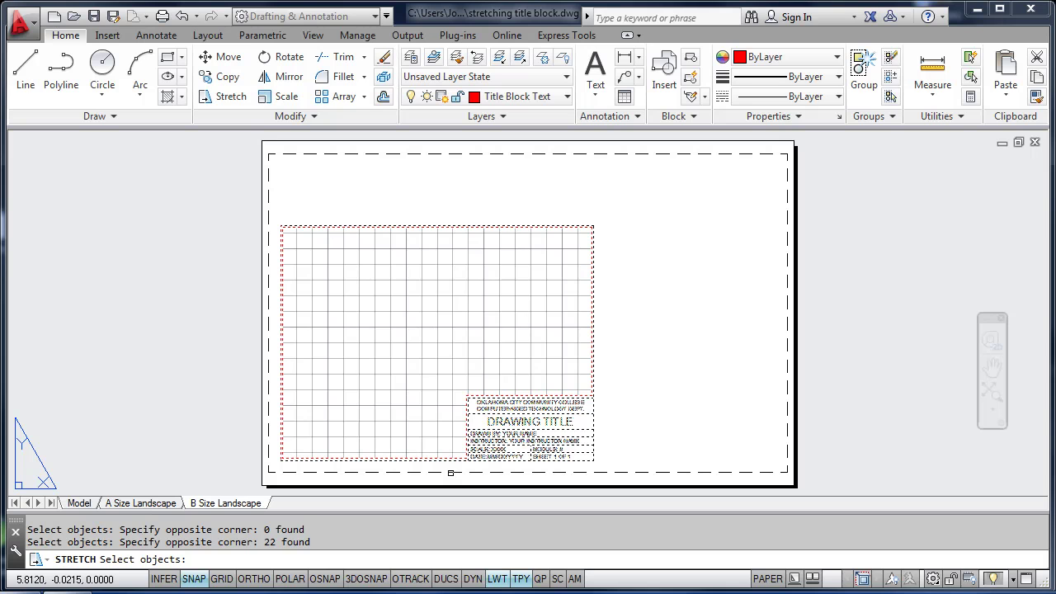
key("Return")
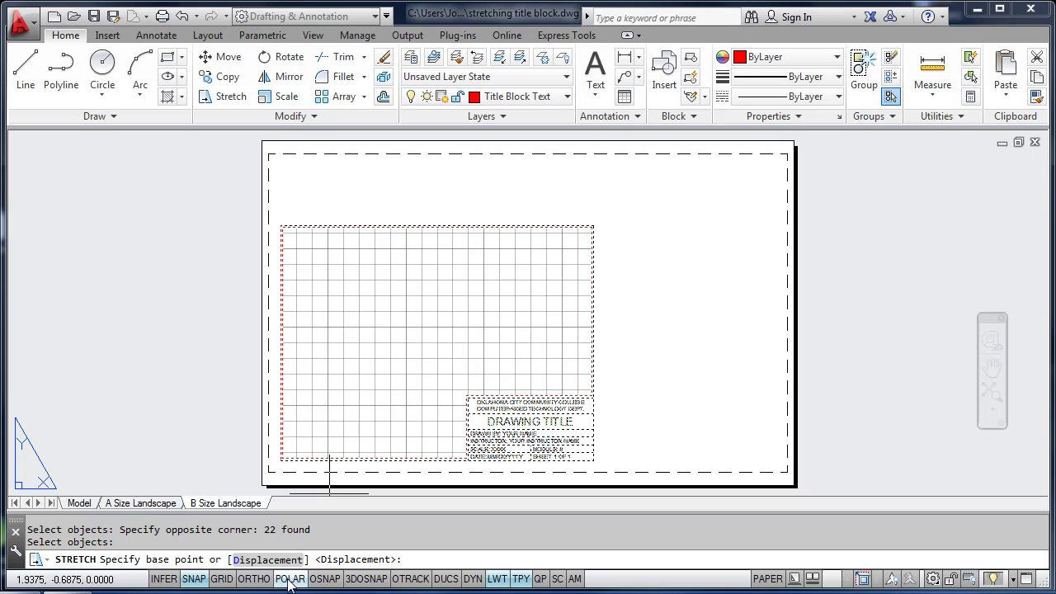
left_click(288, 580)
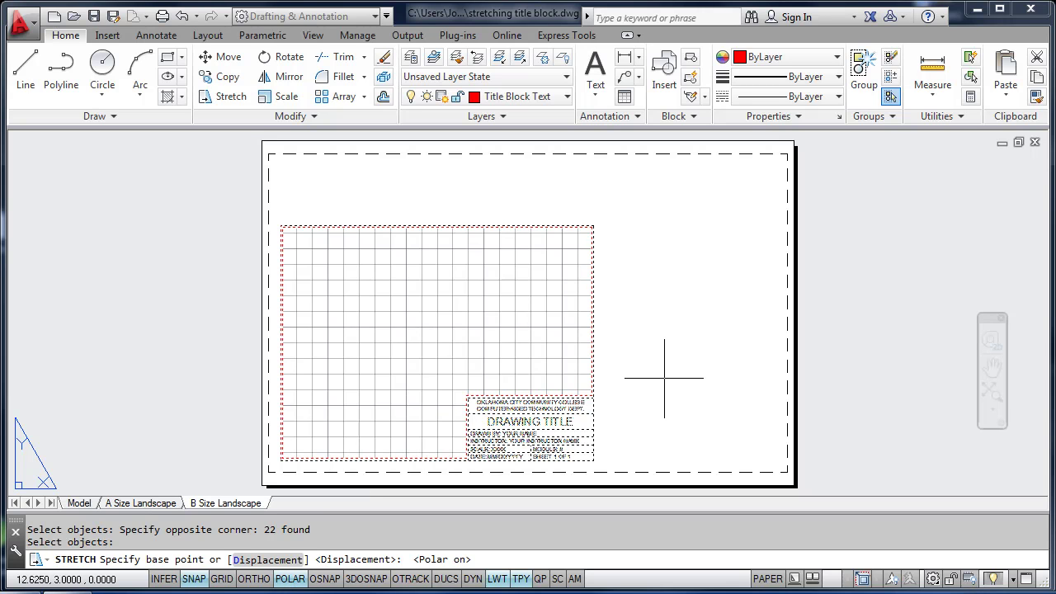
left_click(623, 376)
type("6")
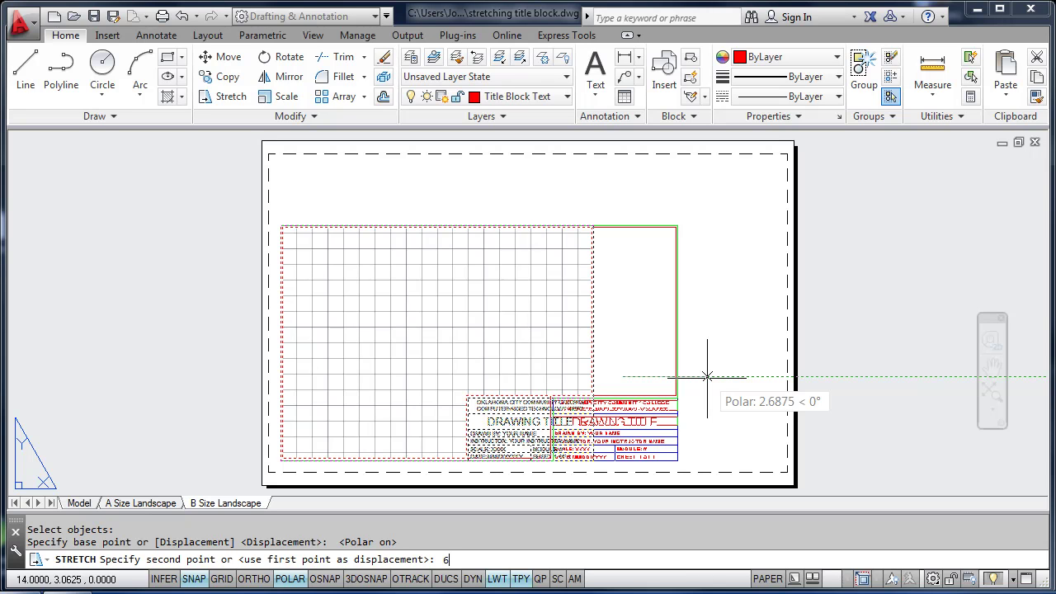
key("Return")
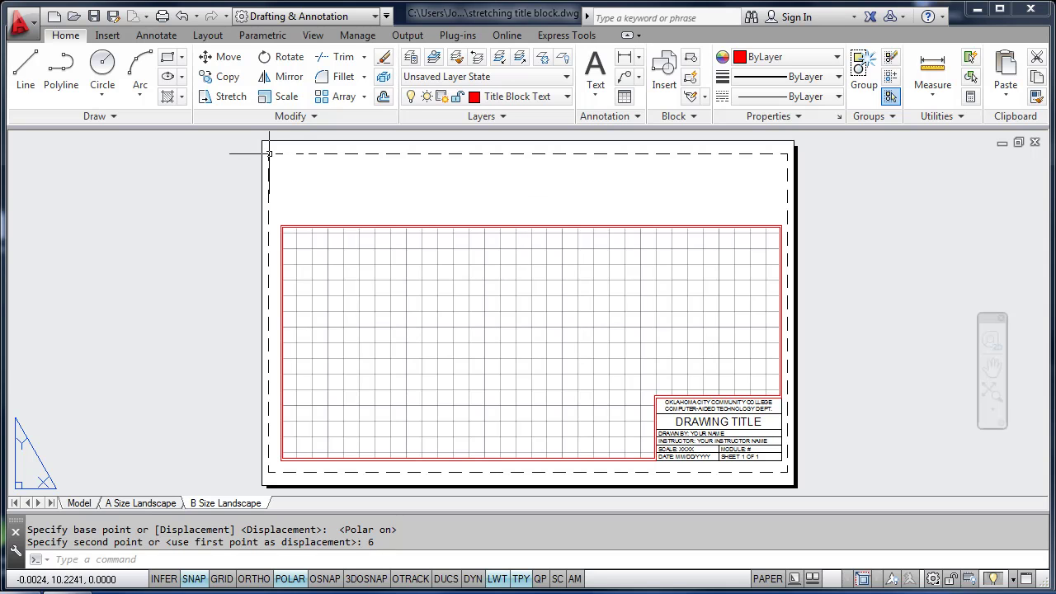
- Stretch the border's top edge 2.5 units upward, then view the whole sheet
left_click(233, 96)
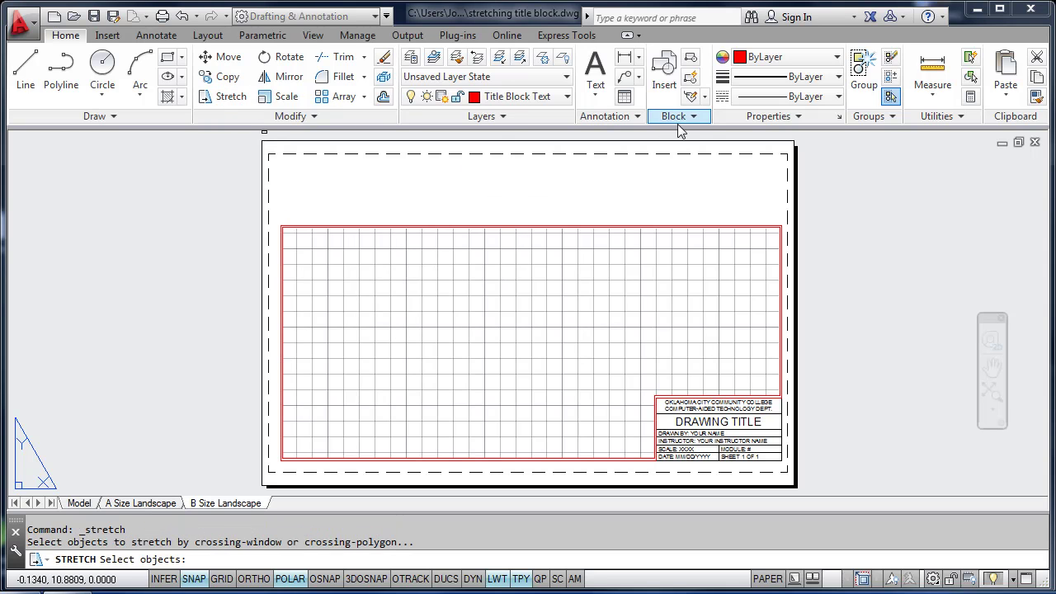
left_click(832, 182)
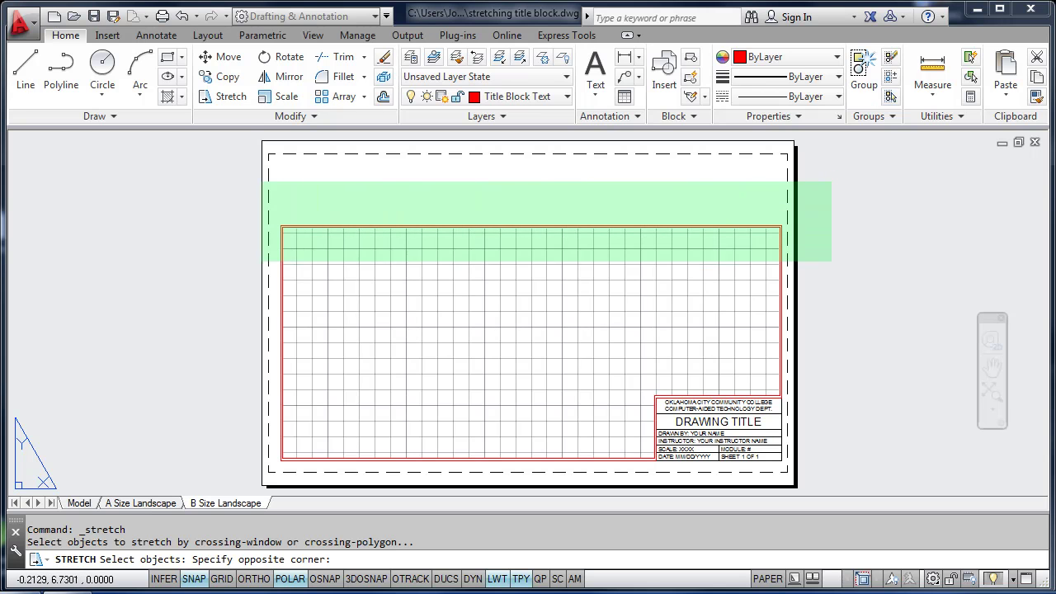
left_click(225, 269)
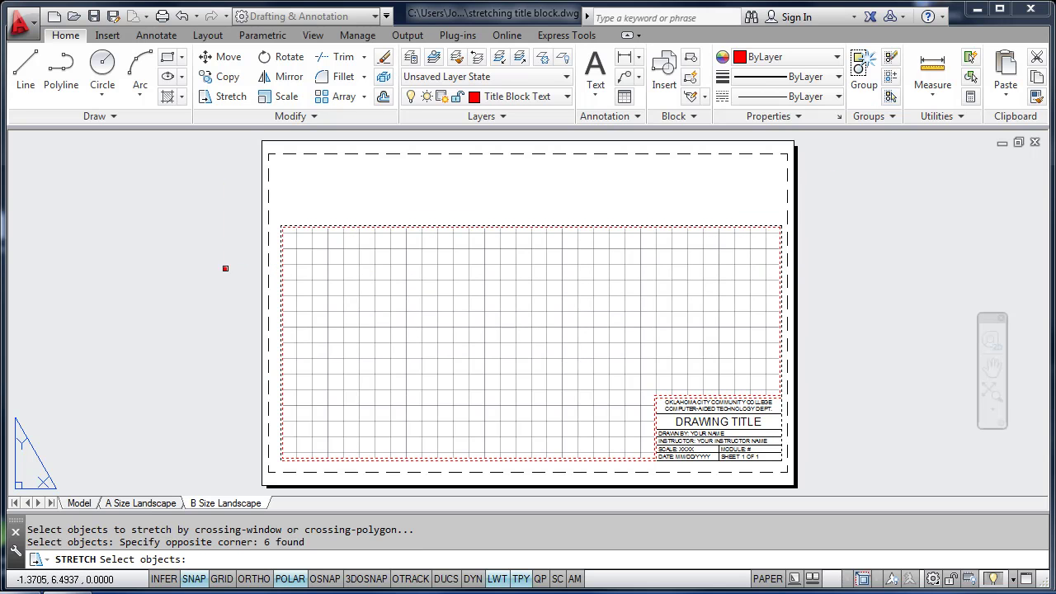
key("Return")
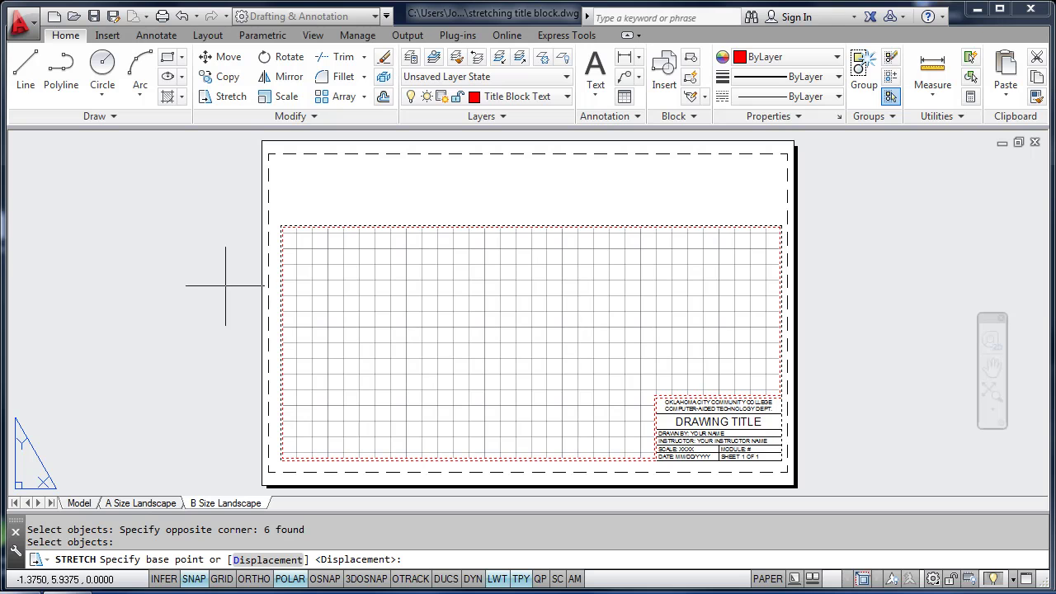
left_click(233, 304)
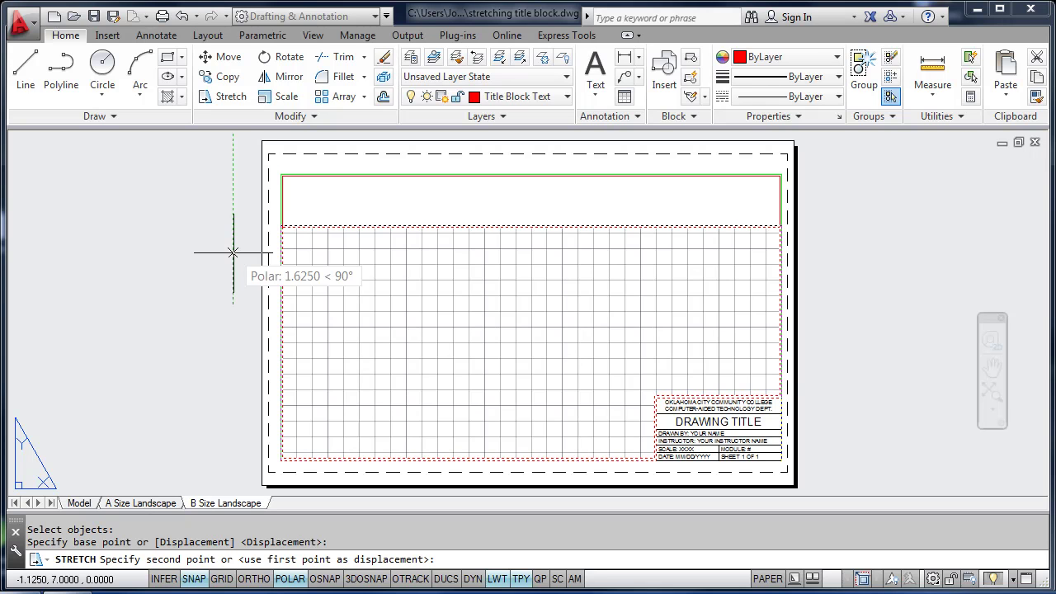
type("5.58")
key("Return")
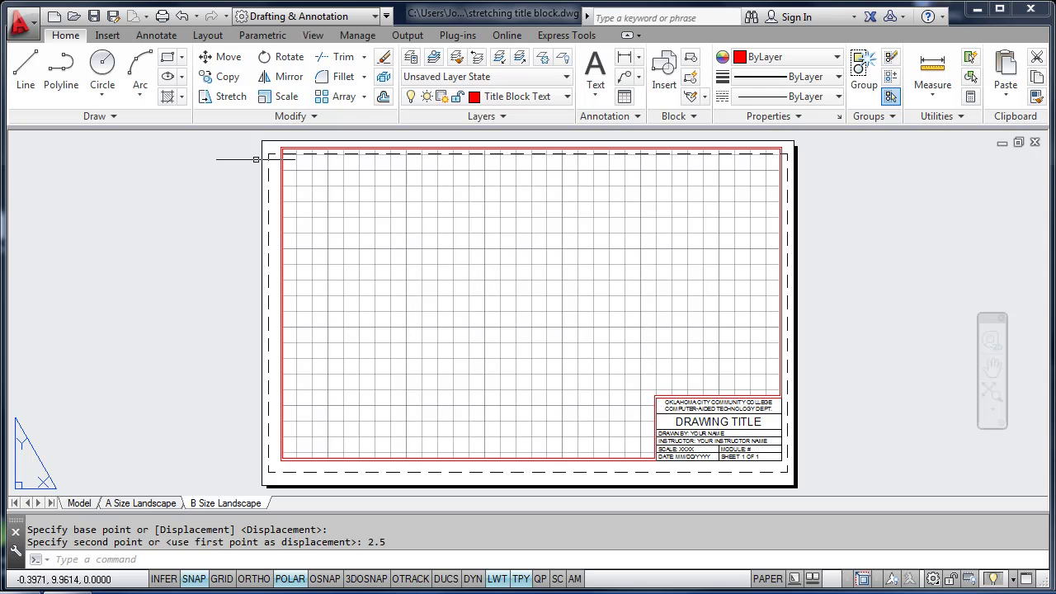
scroll(252, 156, "up", 3)
scroll(253, 156, "up", 3)
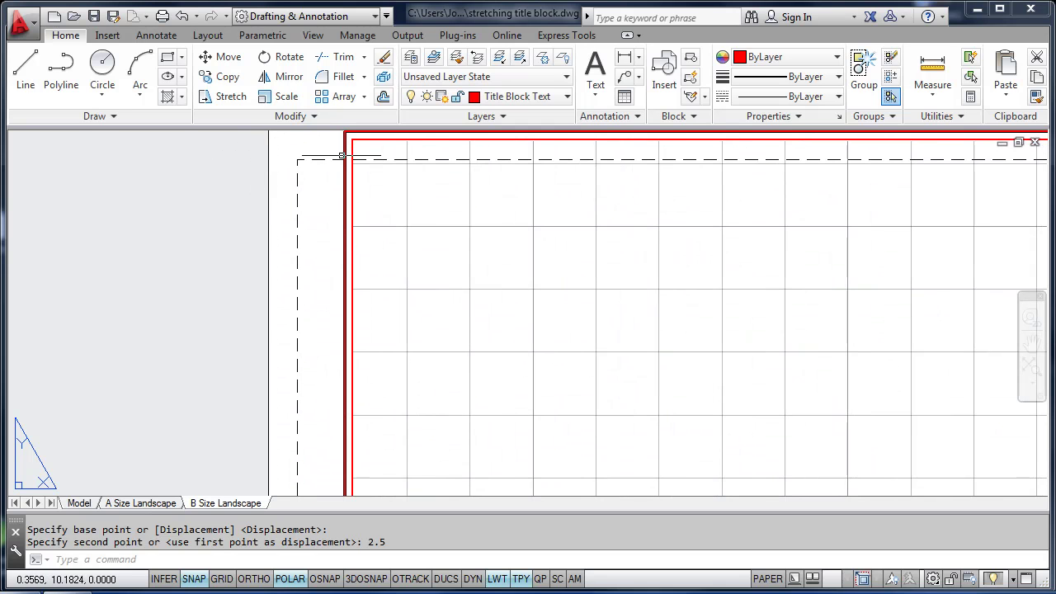
scroll(341, 157, "down", 3)
scroll(341, 156, "down", 3)
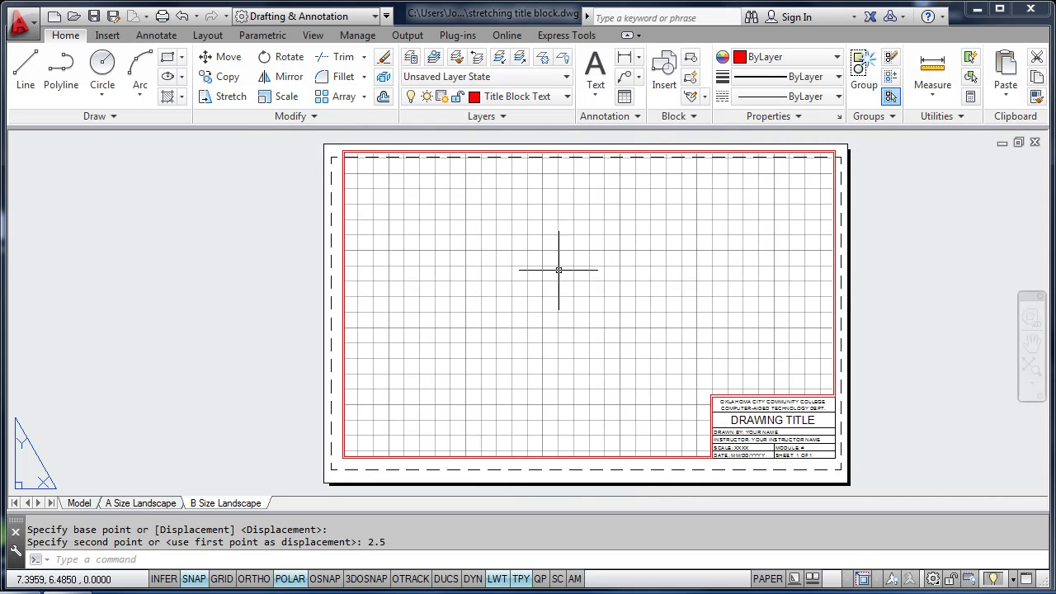
middle_click_drag(556, 273, 536, 271)
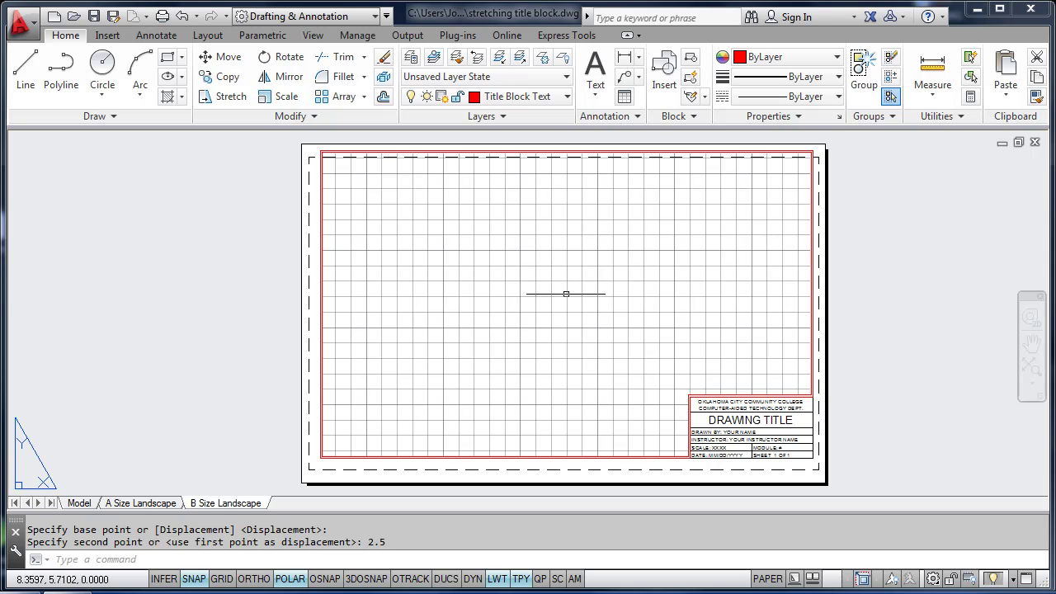
- Set the B Size Landscape page setup to plot Extents with Center the plot checked
right_click(230, 504)
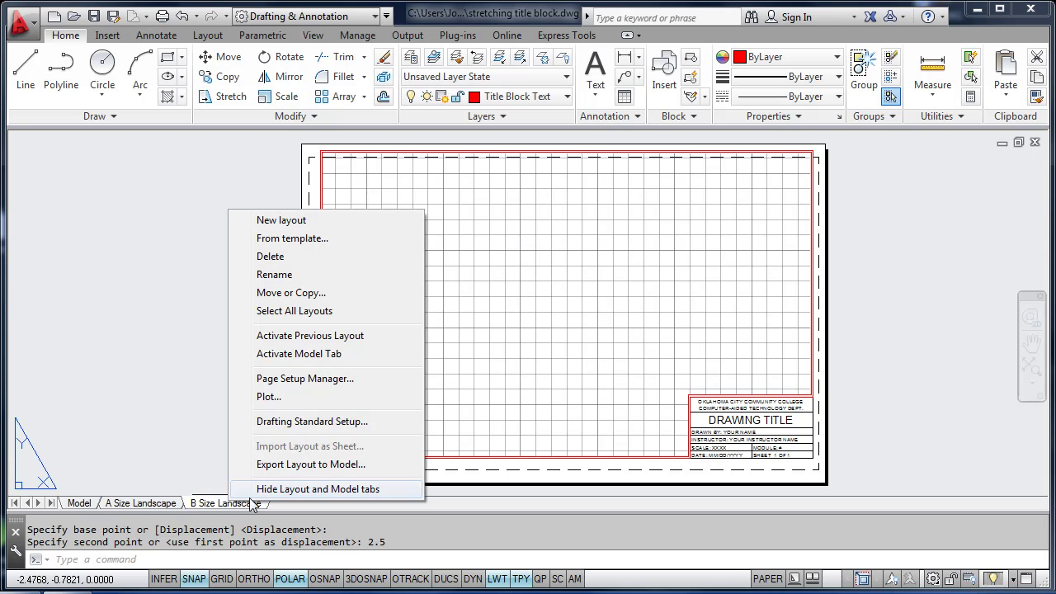
left_click(293, 383)
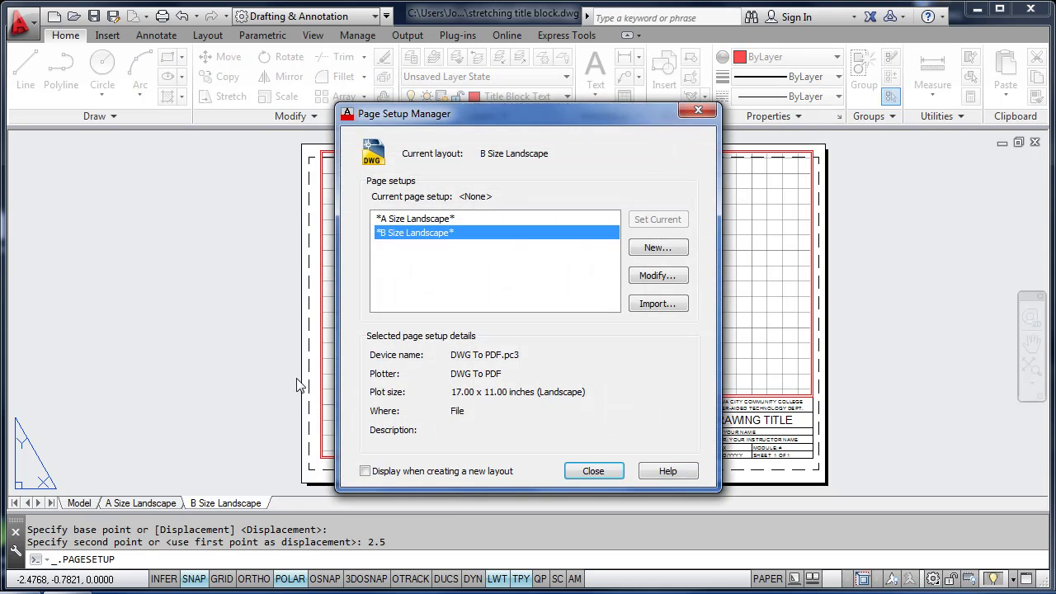
left_click(656, 276)
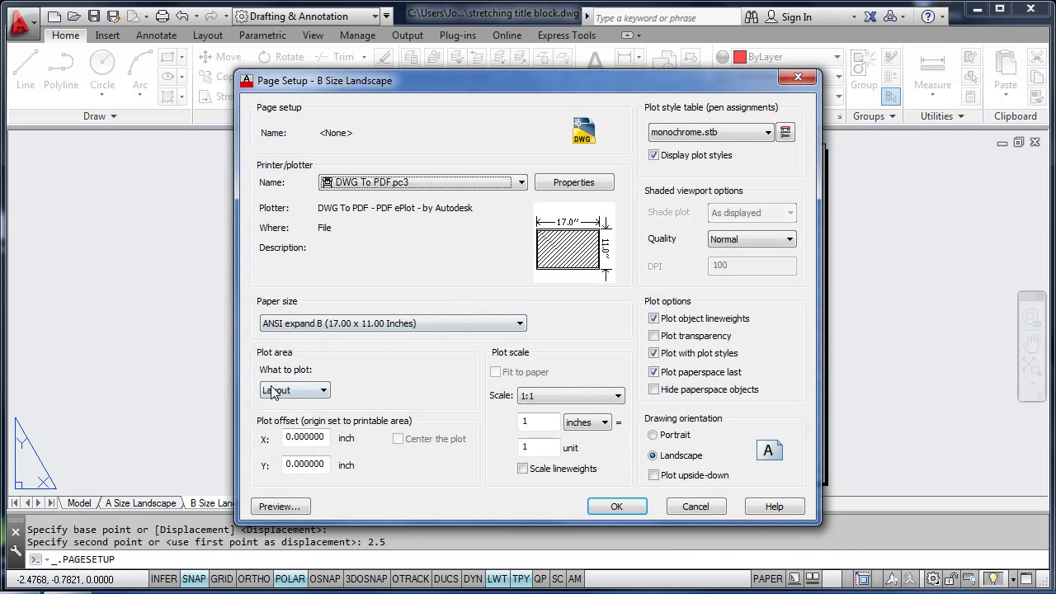
left_click(319, 390)
left_click(301, 415)
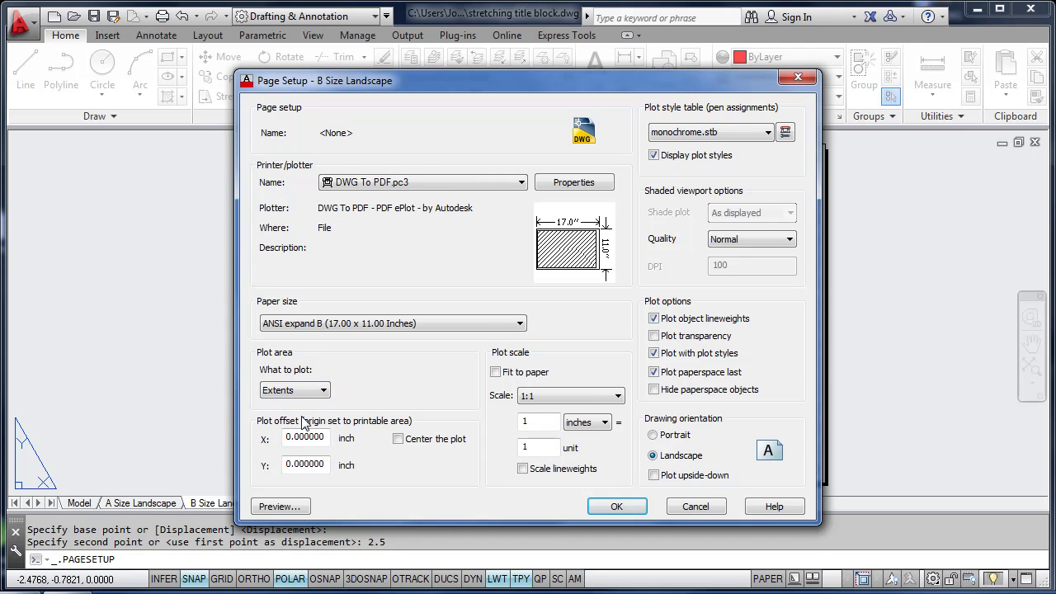
left_click(398, 439)
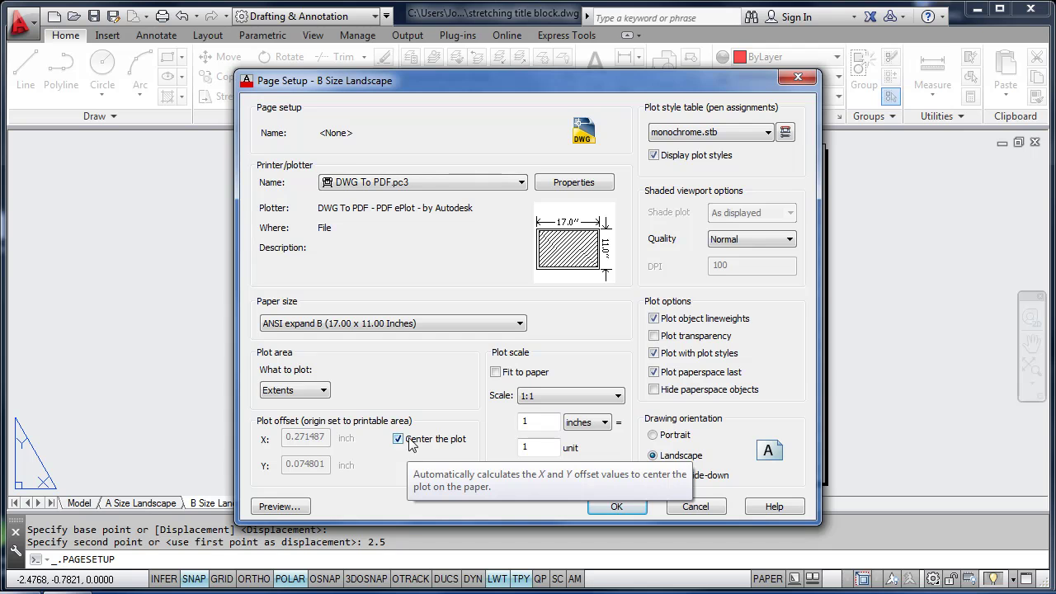
left_click(608, 502)
left_click(595, 472)
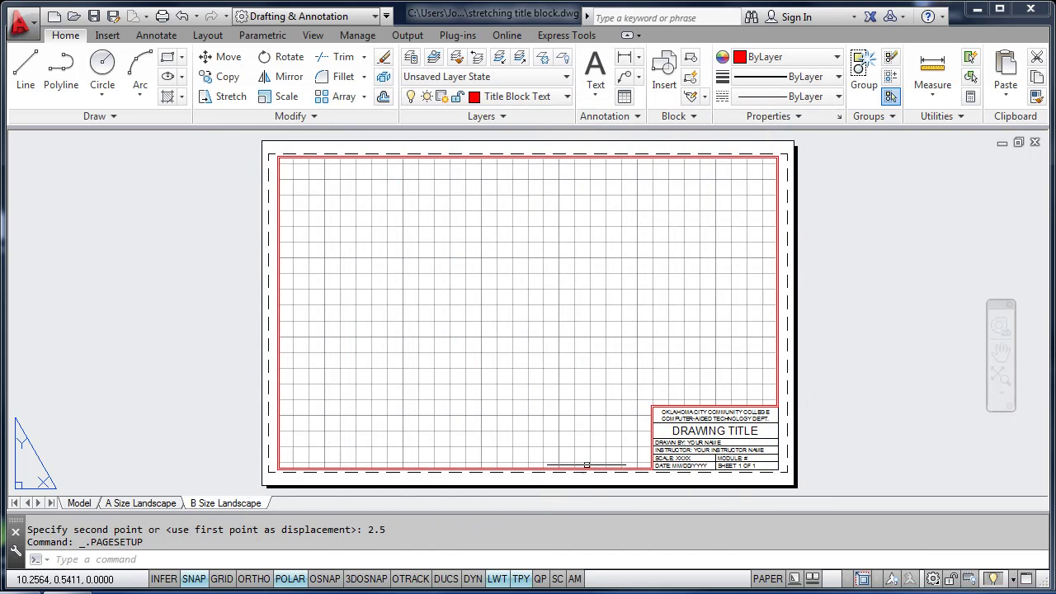